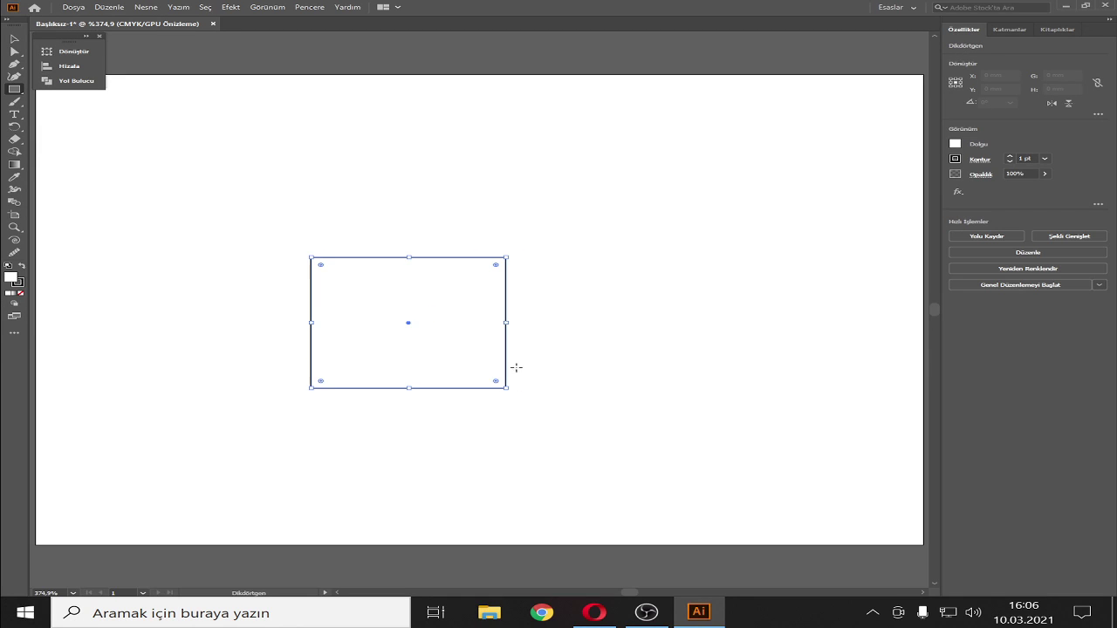
- Give the rectangle no stroke and a dark red fill (M 86, Y 79, K 18)
{"action": "key", "text": "v"}
{"action": "left_click", "coordinate": [956, 160]}
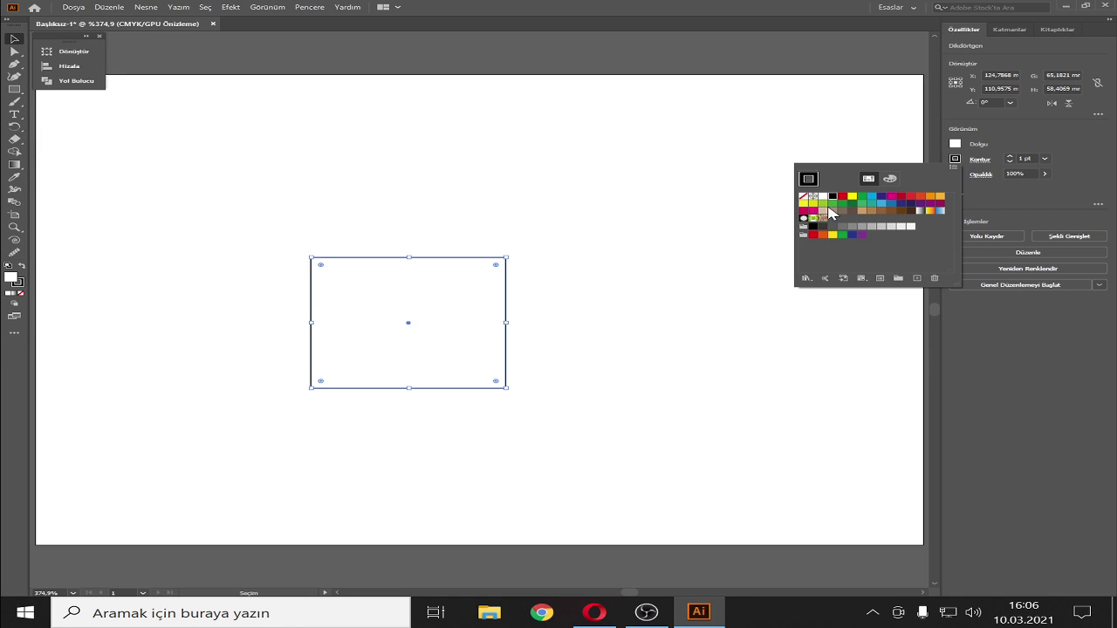
{"action": "left_click", "coordinate": [803, 198]}
{"action": "left_click", "coordinate": [955, 144]}
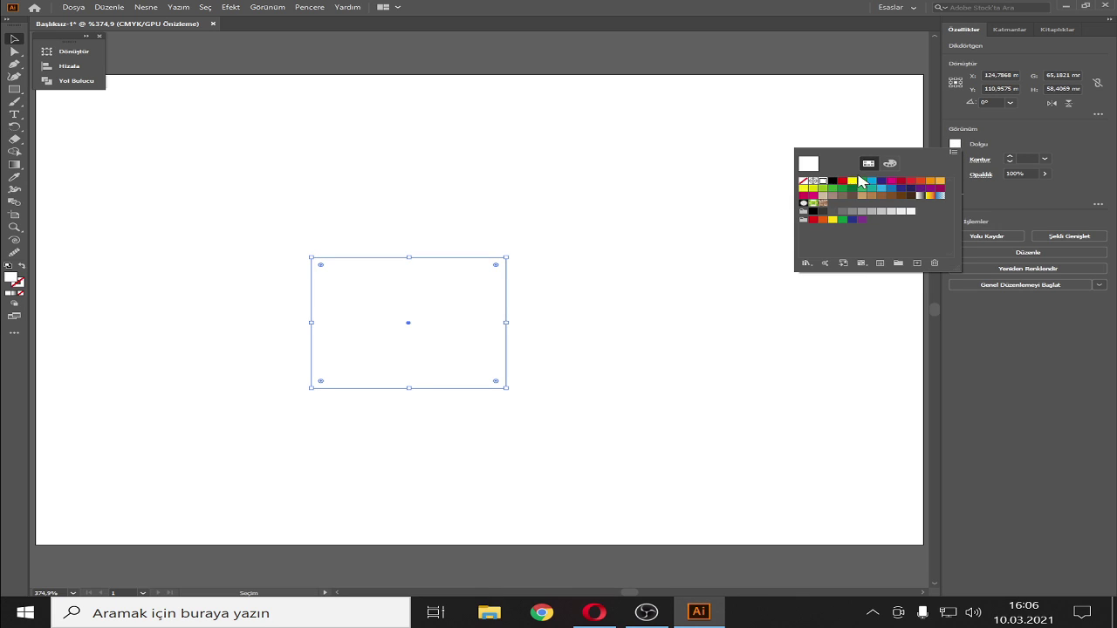
{"action": "left_click", "coordinate": [840, 182]}
{"action": "left_click", "coordinate": [890, 163]}
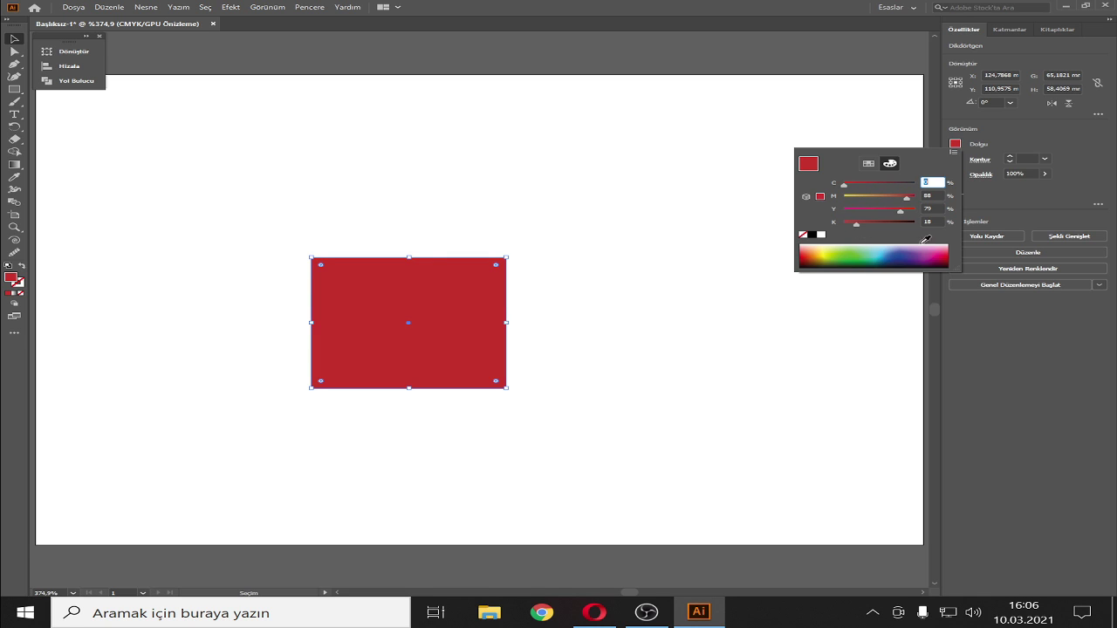
{"action": "left_click", "coordinate": [1014, 156]}
- Centre the rectangle horizontally and vertically on the artboard, then fit the artboard in view
{"action": "left_click", "coordinate": [643, 265]}
{"action": "left_click", "coordinate": [393, 299]}
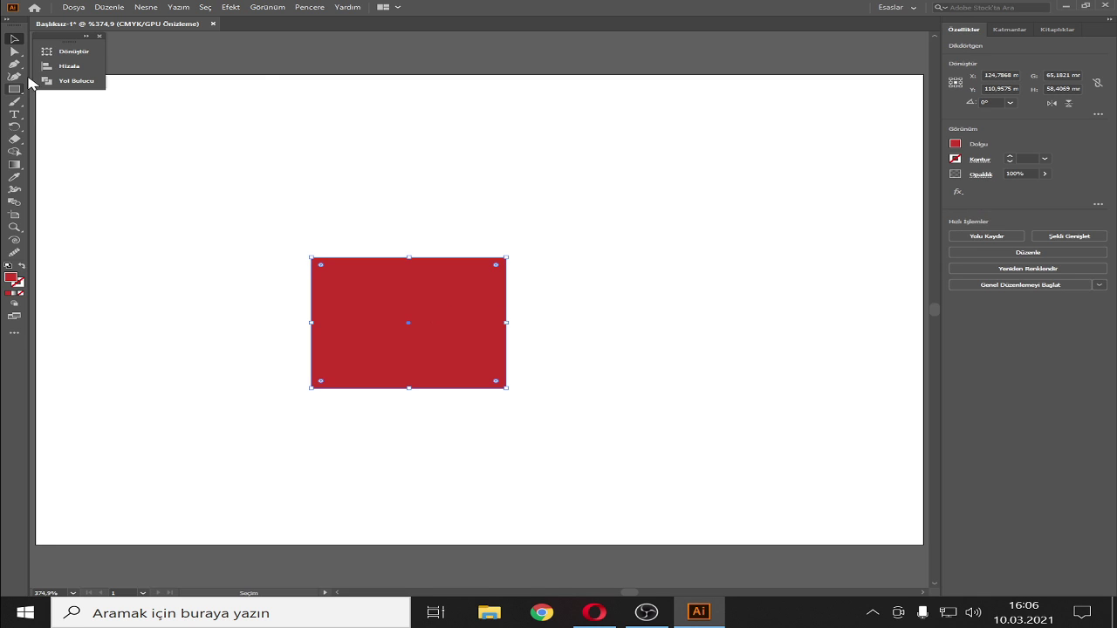
{"action": "left_click", "coordinate": [69, 66]}
{"action": "left_click", "coordinate": [145, 75]}
{"action": "left_click", "coordinate": [230, 75]}
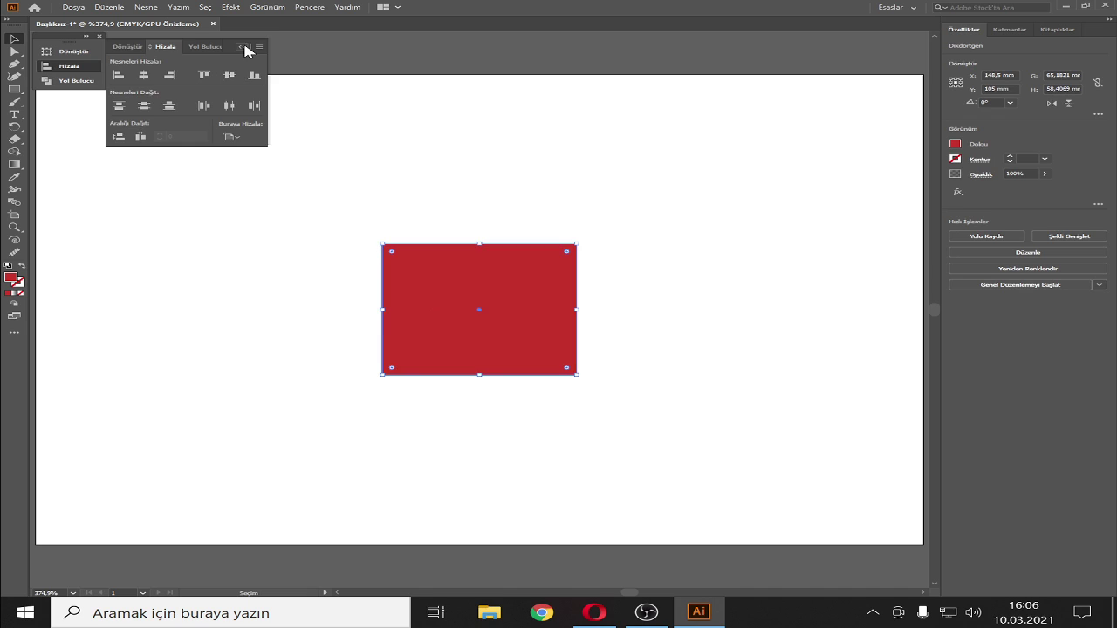
{"action": "left_click", "coordinate": [242, 46]}
{"action": "left_click", "coordinate": [511, 177]}
{"action": "key", "text": "ctrl+0"}
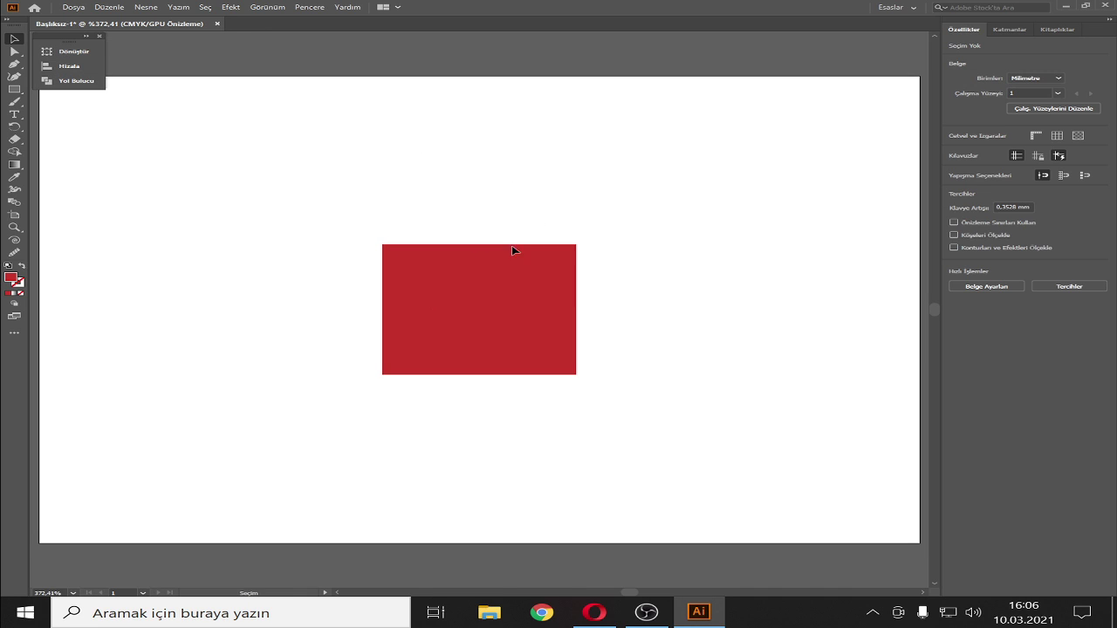
- Select the rectangle's two bottom anchor points with Direct Selection
{"action": "left_click", "coordinate": [498, 315]}
{"action": "left_click", "coordinate": [603, 395]}
{"action": "key", "text": "a"}
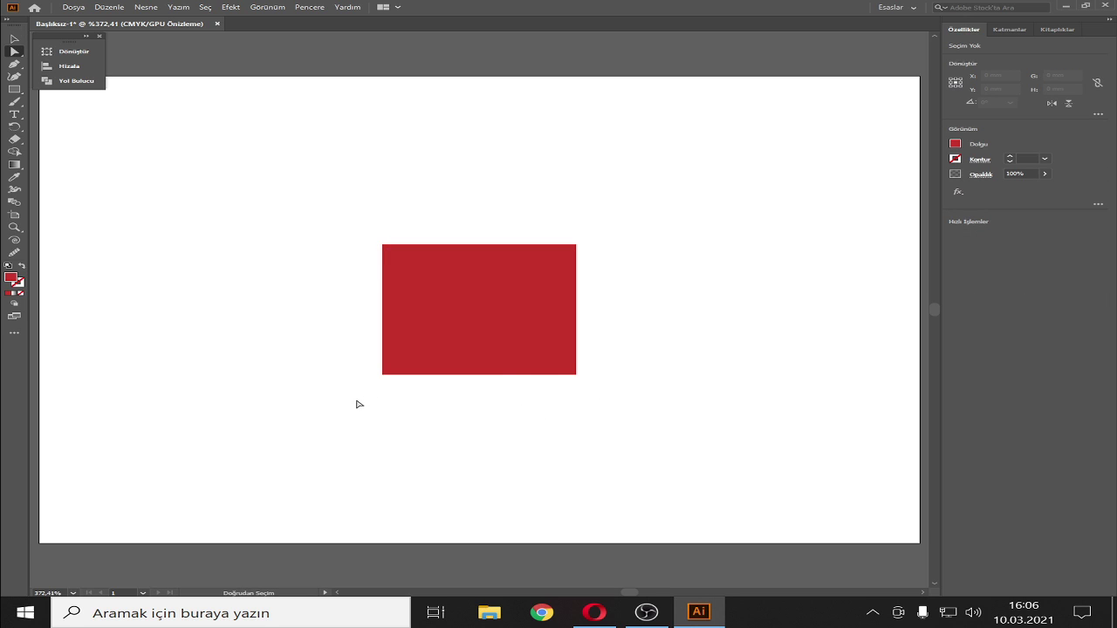
{"action": "left_click_drag", "start_coordinate": [358, 404], "coordinate": [624, 367]}
- Scale the bottom anchors horizontally to about 59% to form a downward-tapering trapezoid
{"action": "left_click_drag", "start_coordinate": [14, 127], "coordinate": [68, 143]}
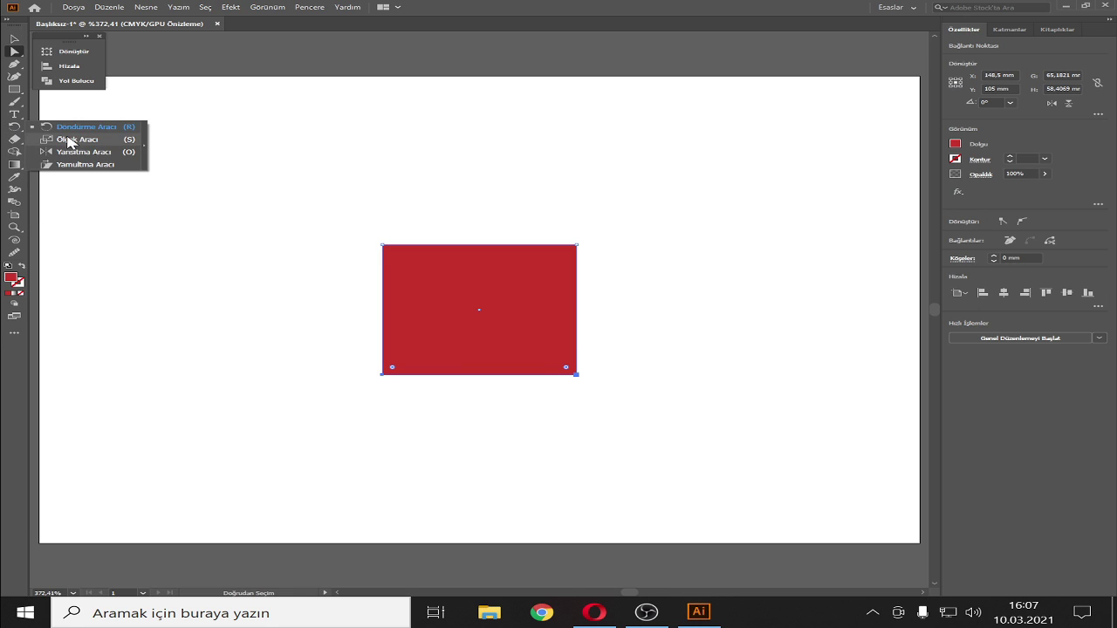
{"action": "left_click", "coordinate": [72, 142]}
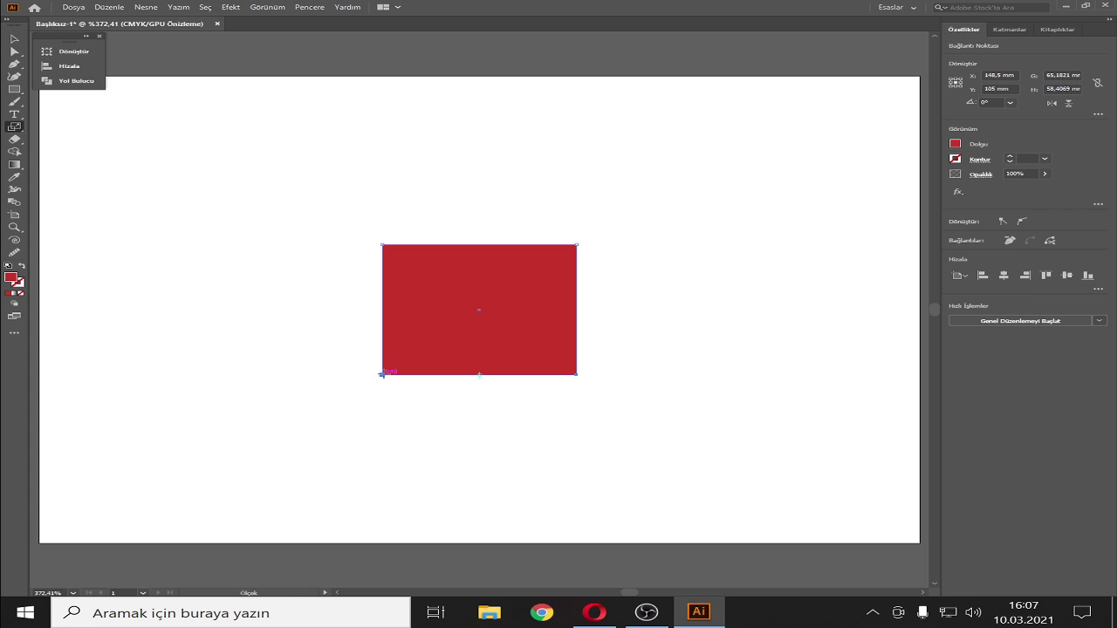
{"action": "left_click_drag", "start_coordinate": [381, 375], "coordinate": [419, 375]}
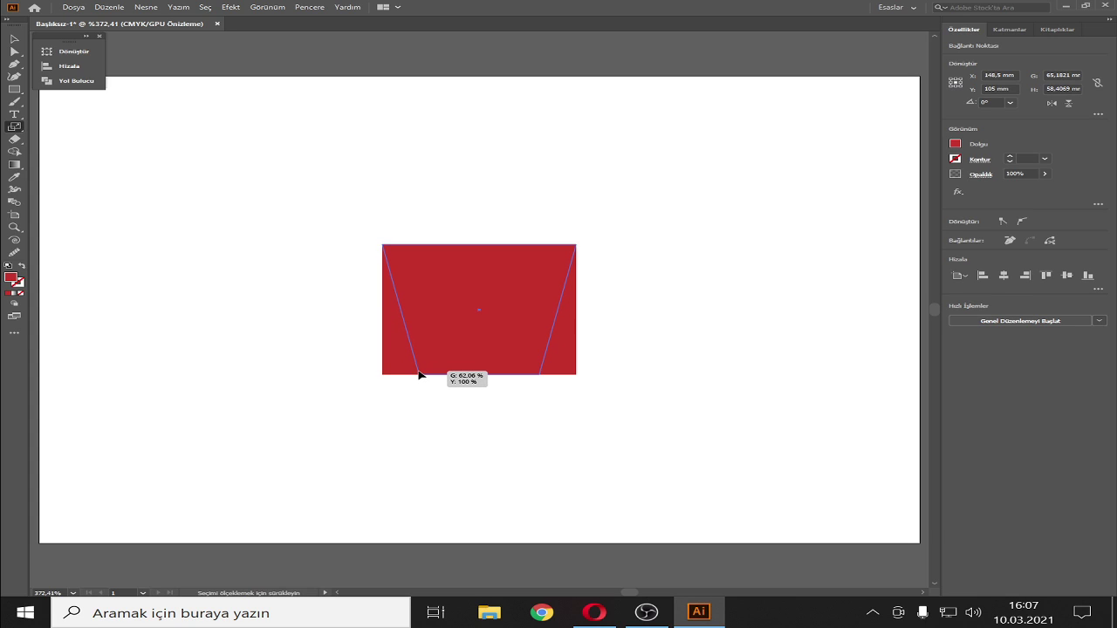
{"action": "left_click_drag", "start_coordinate": [419, 375], "coordinate": [422, 373]}
{"action": "left_click", "coordinate": [14, 38]}
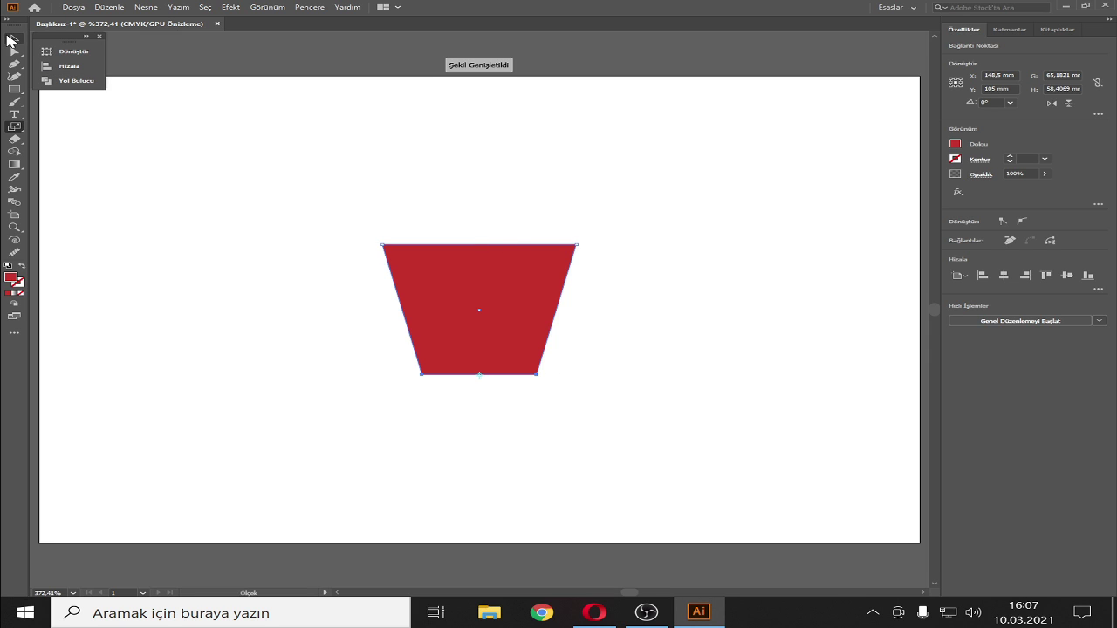
{"action": "left_click", "coordinate": [316, 224]}
{"action": "left_click", "coordinate": [14, 89]}
{"action": "left_click", "coordinate": [61, 109]}
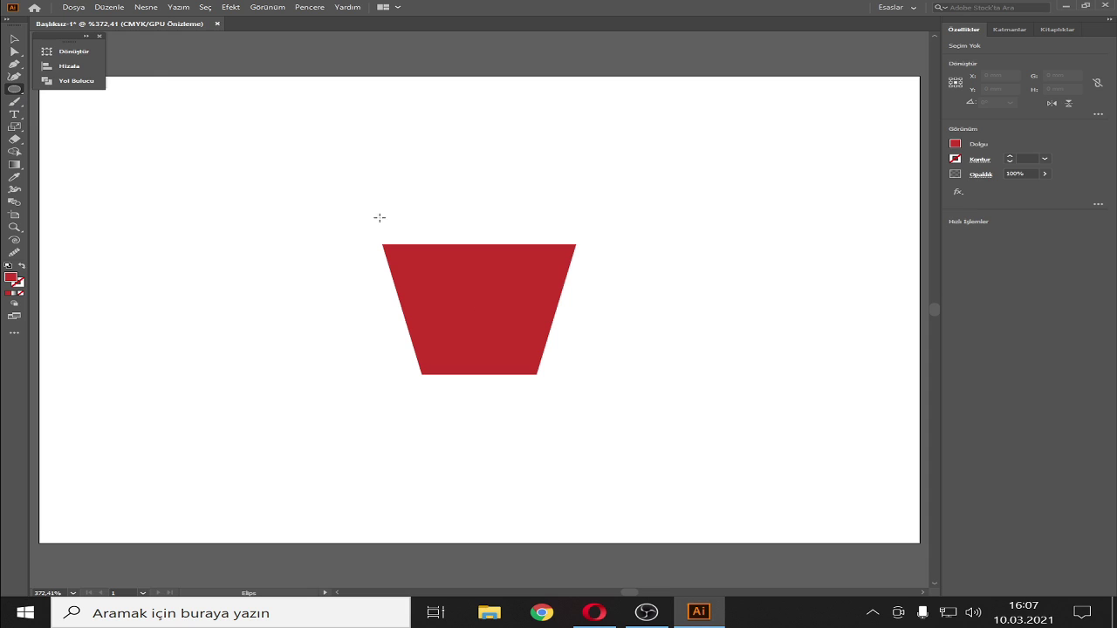
- Draw a roughly 47 mm ellipse over the trapezoid's top, centred horizontally on it
{"action": "left_click_drag", "start_coordinate": [411, 173], "coordinate": [525, 279]}
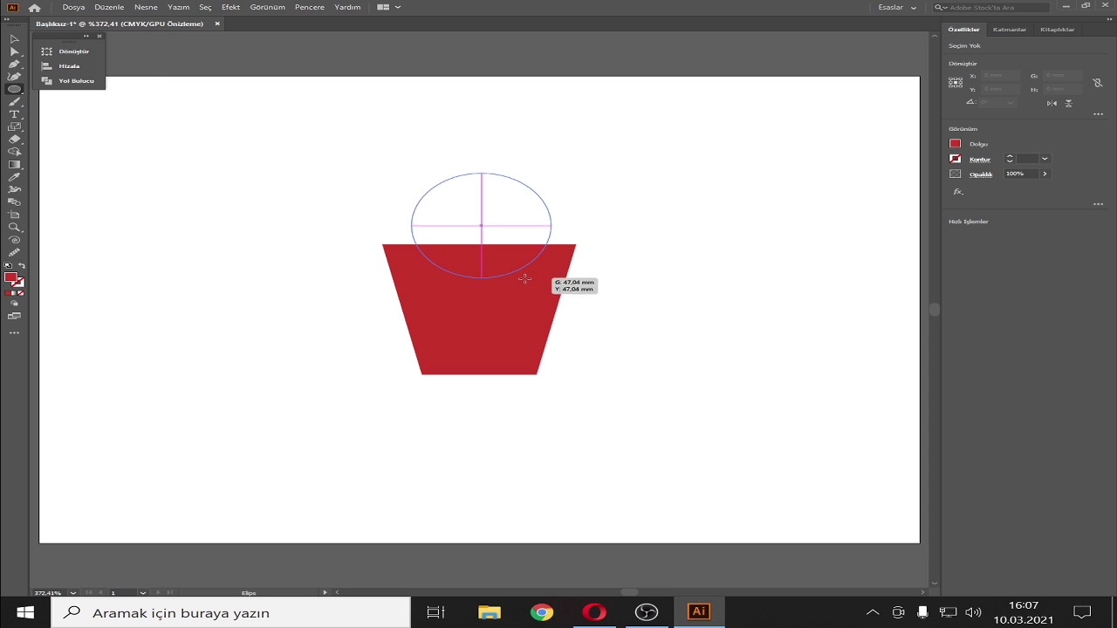
{"action": "left_click_drag", "start_coordinate": [526, 279], "coordinate": [556, 281]}
{"action": "key", "text": "v"}
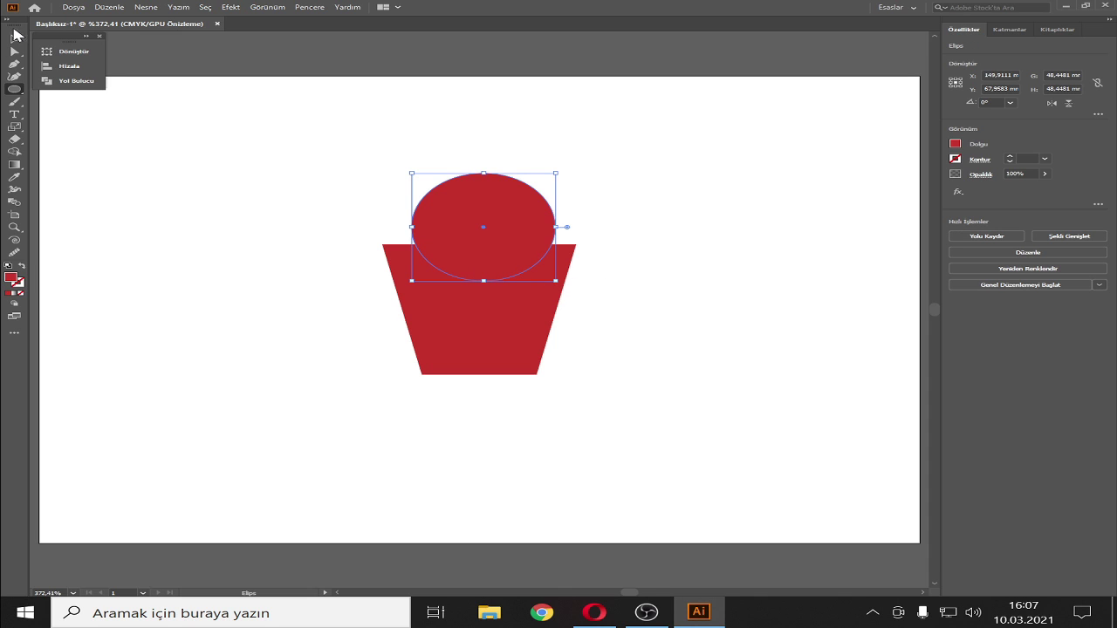
{"action": "left_click", "coordinate": [496, 347], "text": "shift"}
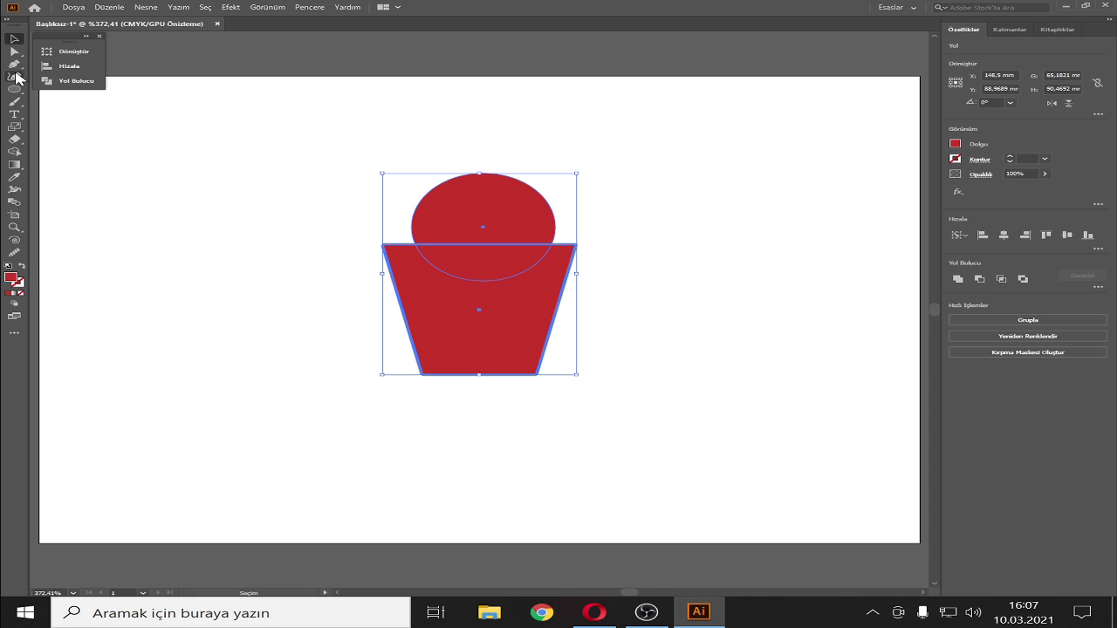
{"action": "left_click", "coordinate": [74, 68]}
{"action": "left_click", "coordinate": [144, 75]}
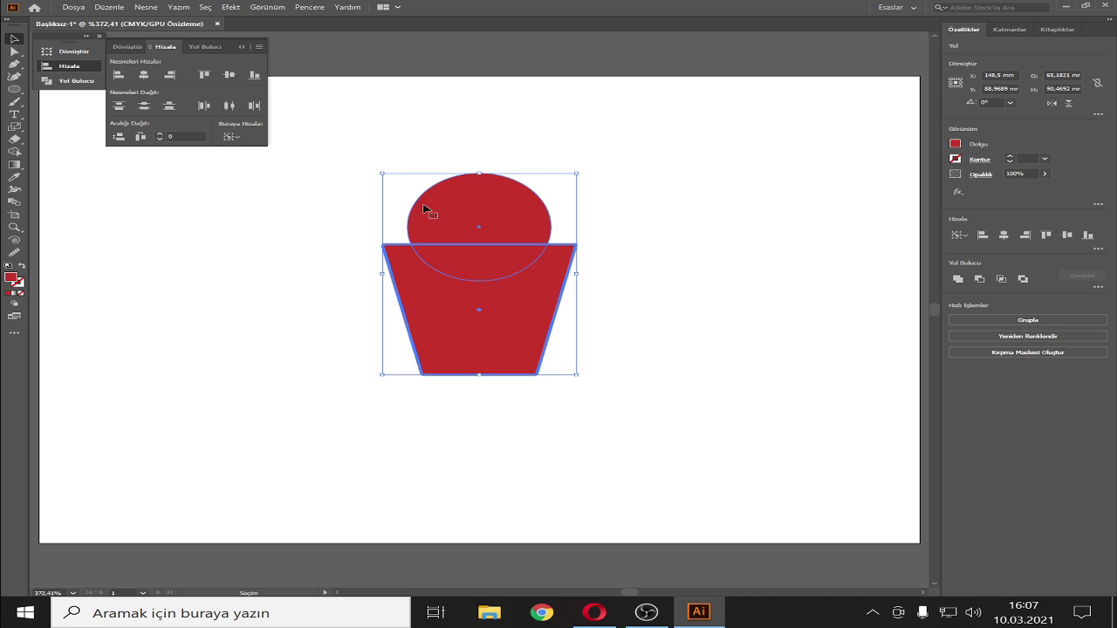
{"action": "left_click", "coordinate": [654, 230]}
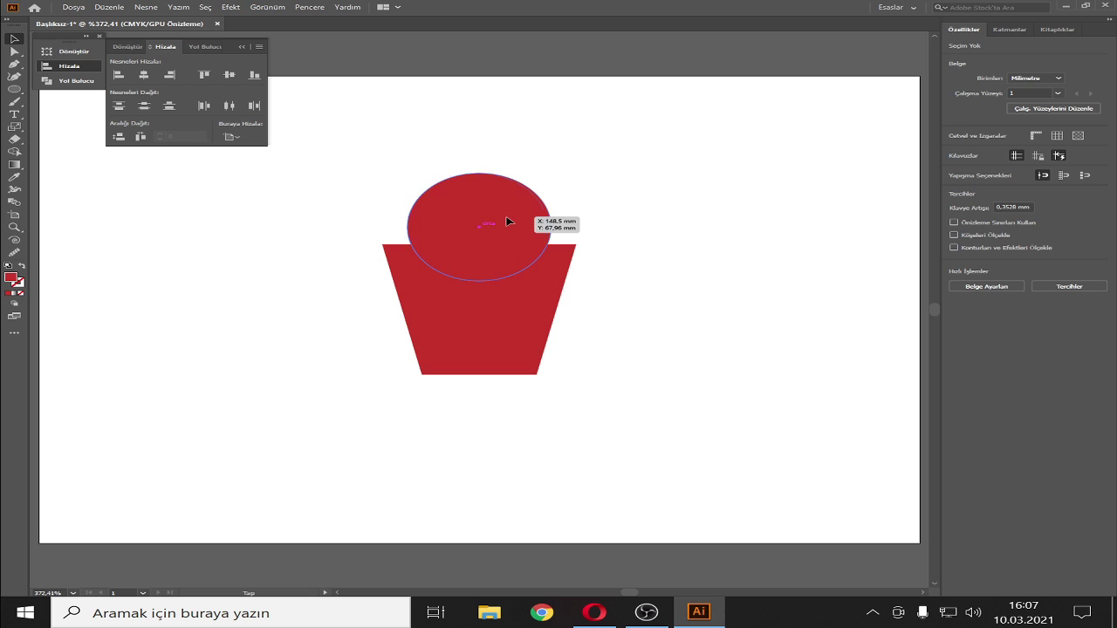
- Subtract the ellipse from the trapezoid with Pathfinder Minus Front
{"action": "left_click", "coordinate": [505, 221]}
{"action": "left_click", "coordinate": [484, 315], "text": "shift"}
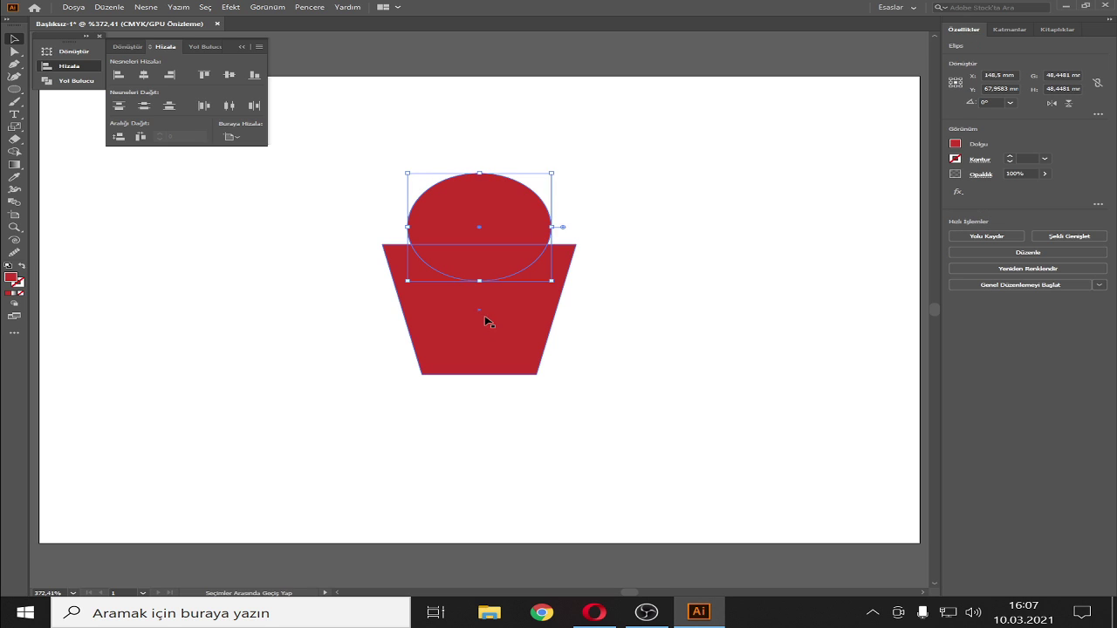
{"action": "left_click", "coordinate": [190, 48]}
{"action": "left_click", "coordinate": [145, 75]}
{"action": "left_click", "coordinate": [465, 266]}
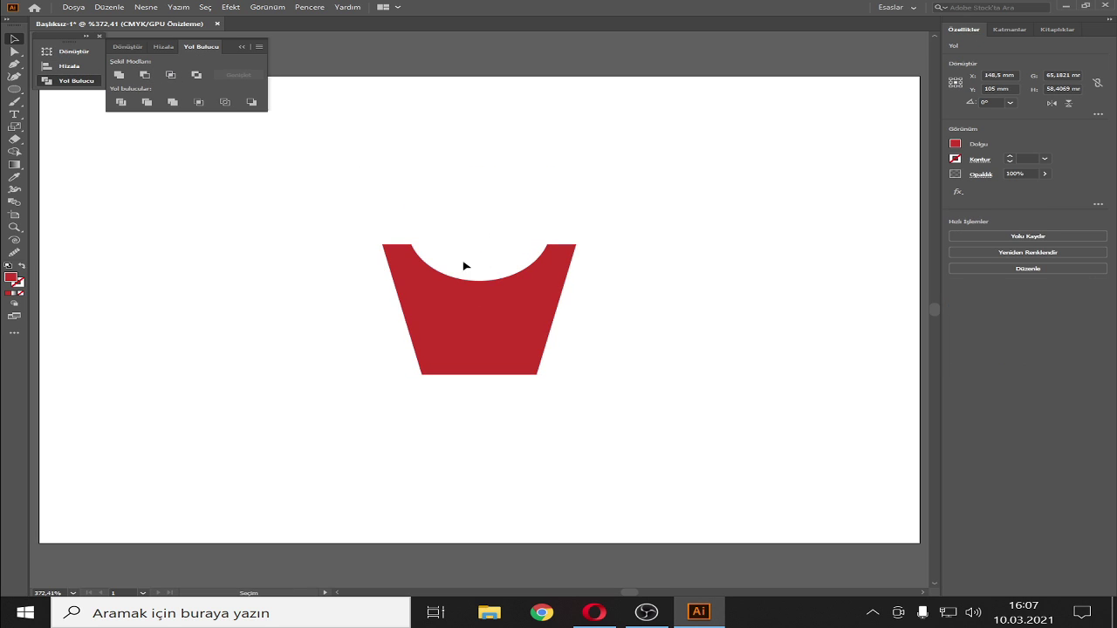
- Round the fry box's corners to 3,14 mm using the live corner widgets
{"action": "left_click", "coordinate": [449, 329]}
{"action": "key", "text": "a"}
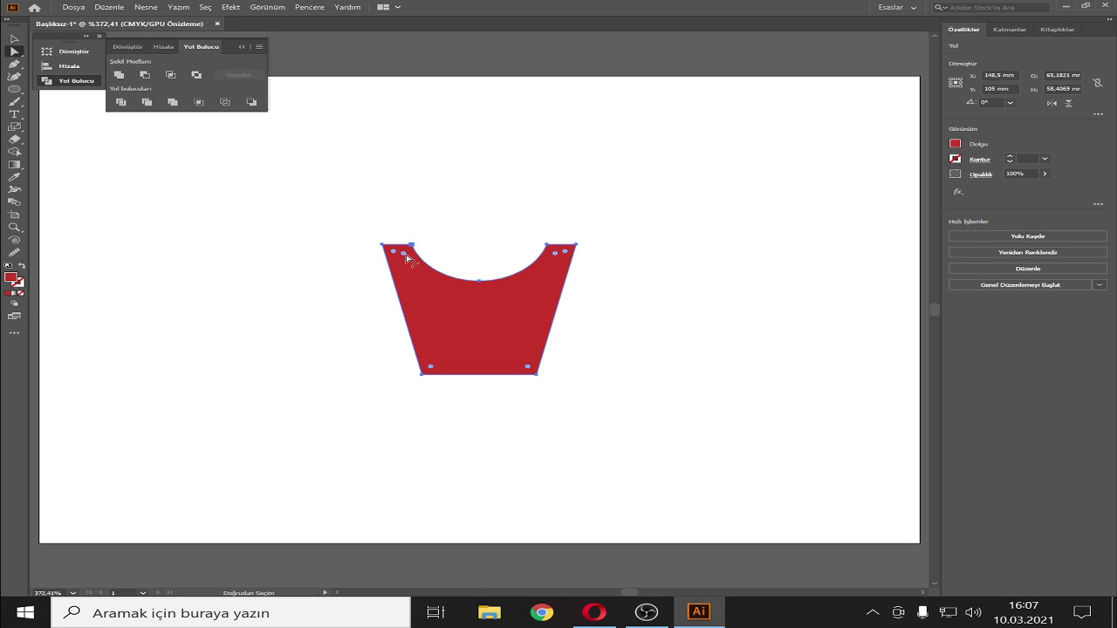
{"action": "left_click_drag", "start_coordinate": [406, 257], "coordinate": [411, 257]}
{"action": "left_click", "coordinate": [673, 328]}
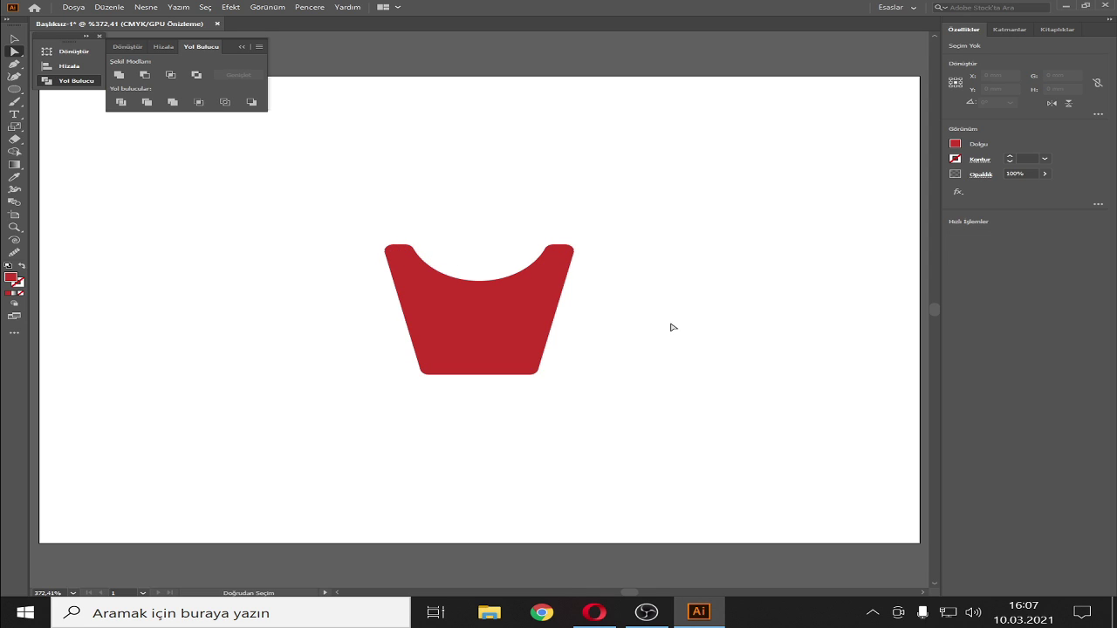
- Draw a small ellipse inside the fry box and fill it yellow-green
{"action": "left_click", "coordinate": [15, 90]}
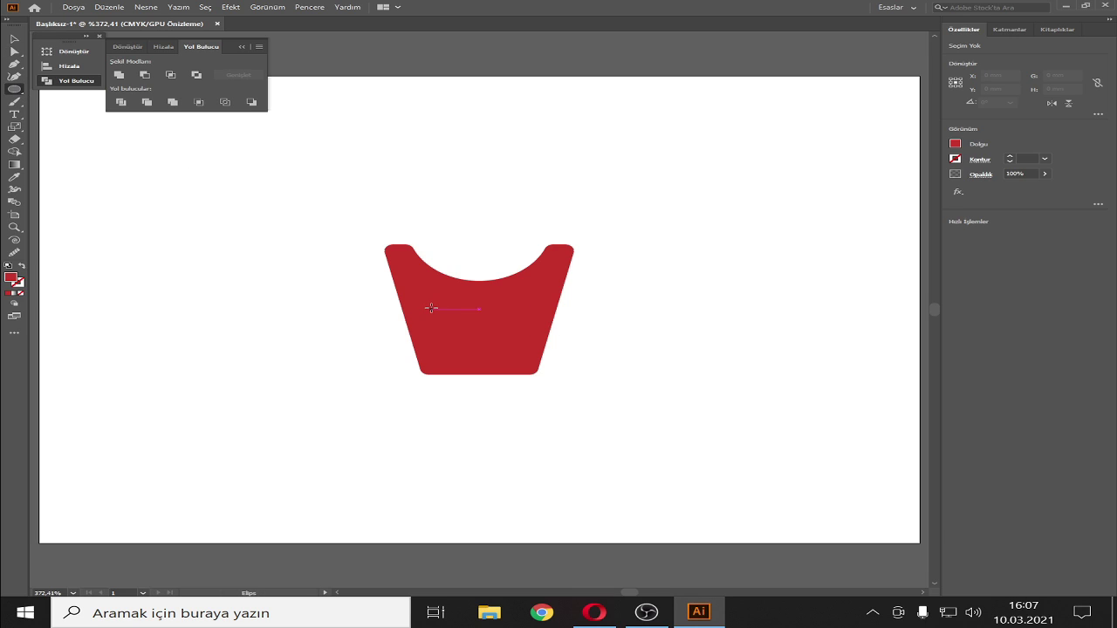
{"action": "left_click_drag", "start_coordinate": [431, 308], "coordinate": [527, 342]}
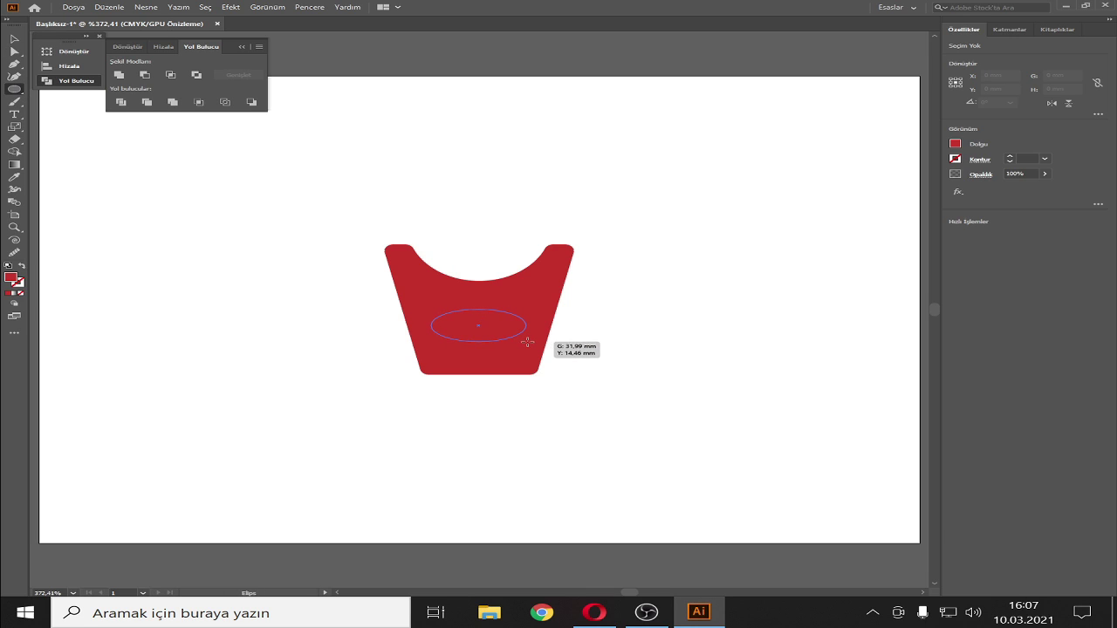
{"action": "key", "text": "v"}
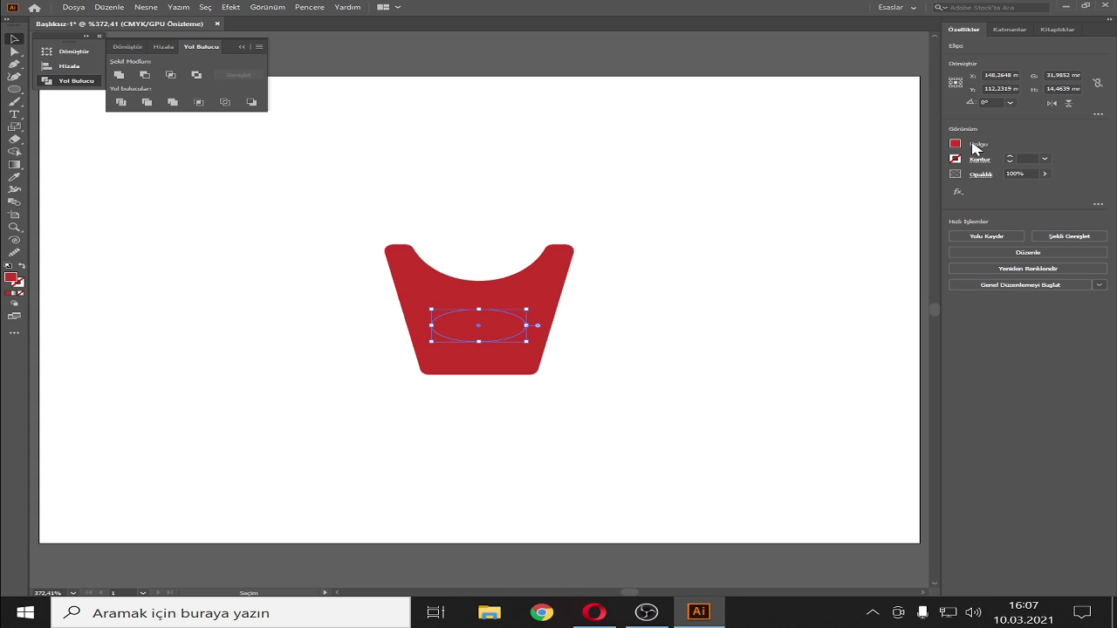
{"action": "left_click", "coordinate": [956, 144]}
{"action": "left_click", "coordinate": [869, 164]}
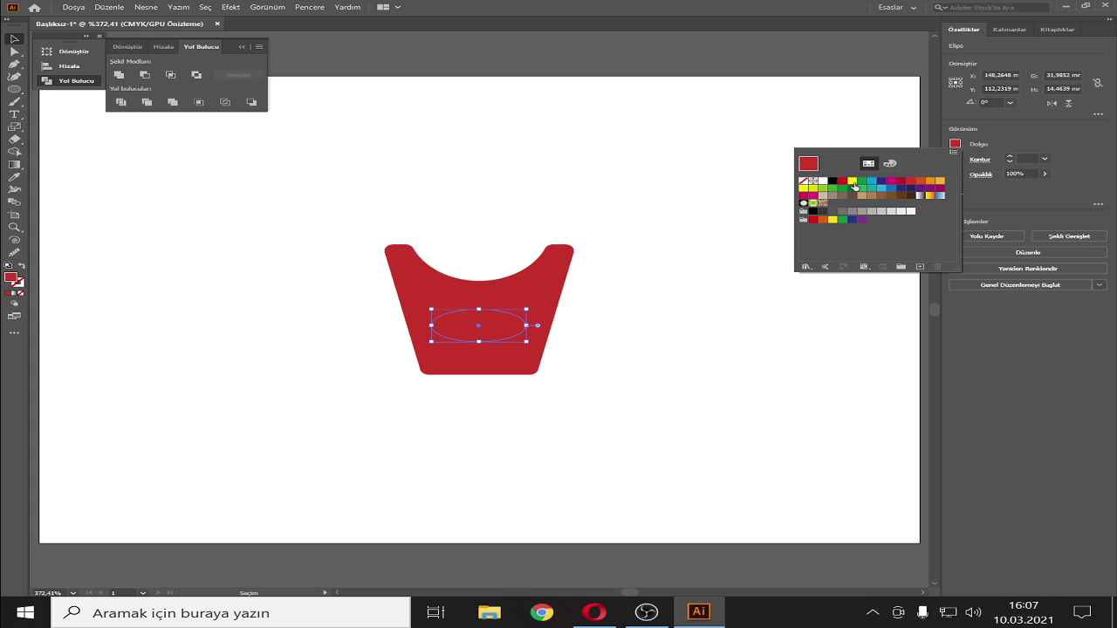
{"action": "left_click", "coordinate": [852, 181]}
{"action": "left_click", "coordinate": [812, 188]}
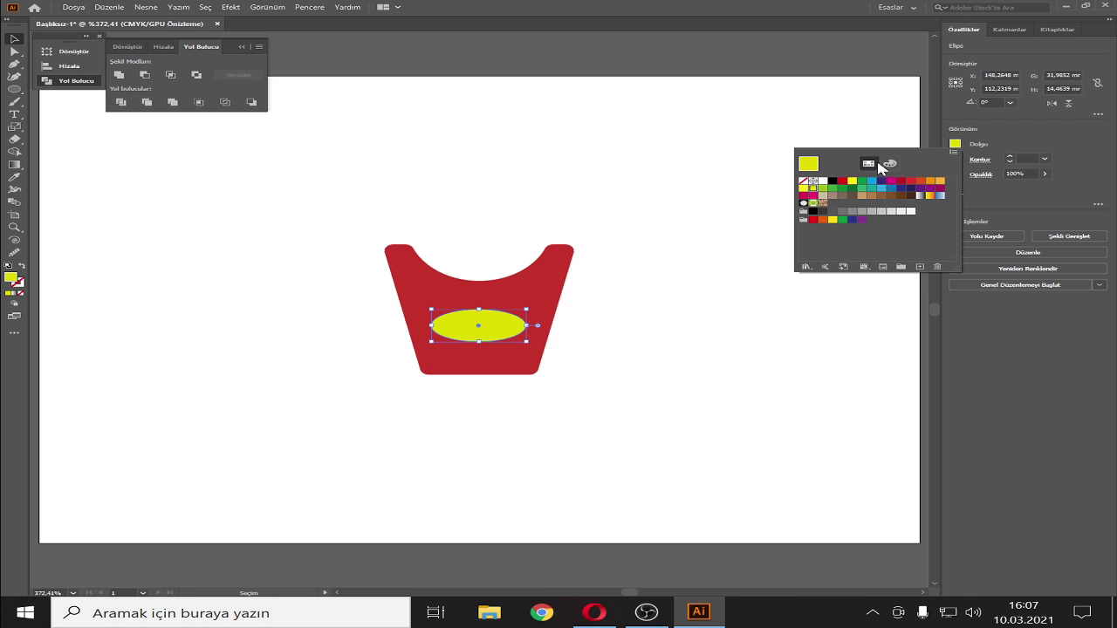
{"action": "left_click", "coordinate": [889, 164]}
{"action": "left_click", "coordinate": [690, 242]}
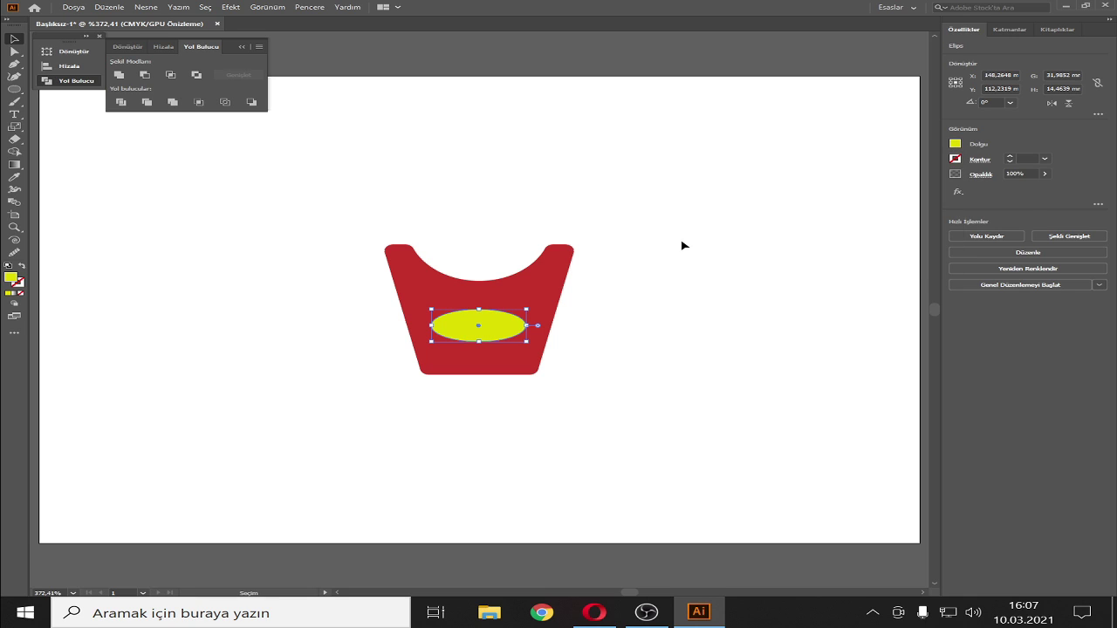
- Centre the yellow ellipse on the fry box, then move it lower inside
{"action": "left_click", "coordinate": [489, 320]}
{"action": "left_click", "coordinate": [548, 301]}
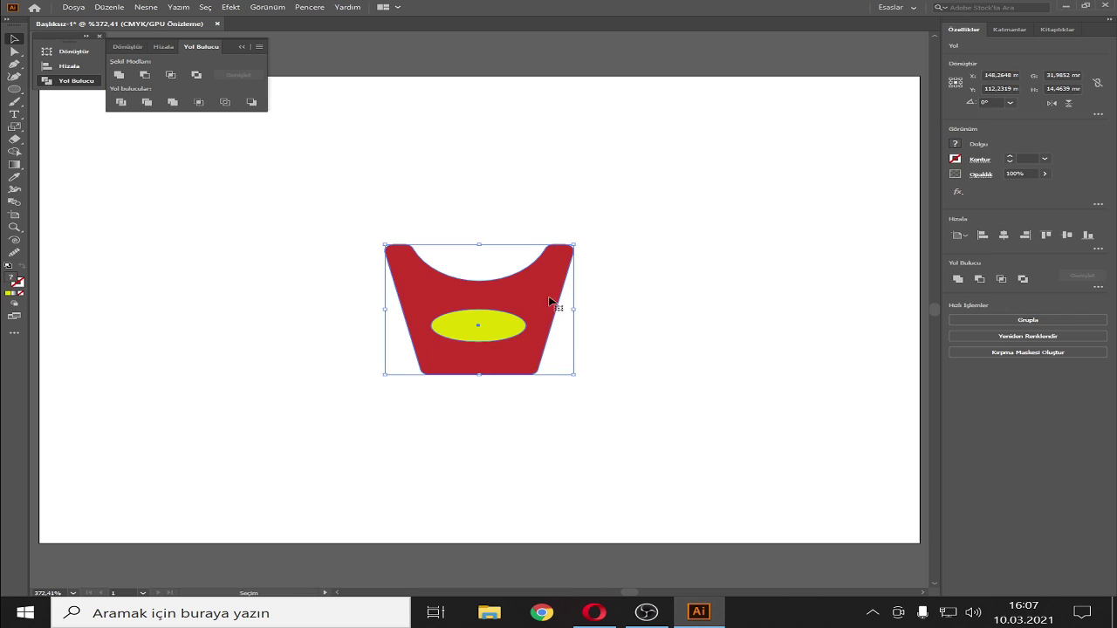
{"action": "left_click", "coordinate": [164, 48]}
{"action": "left_click", "coordinate": [230, 75]}
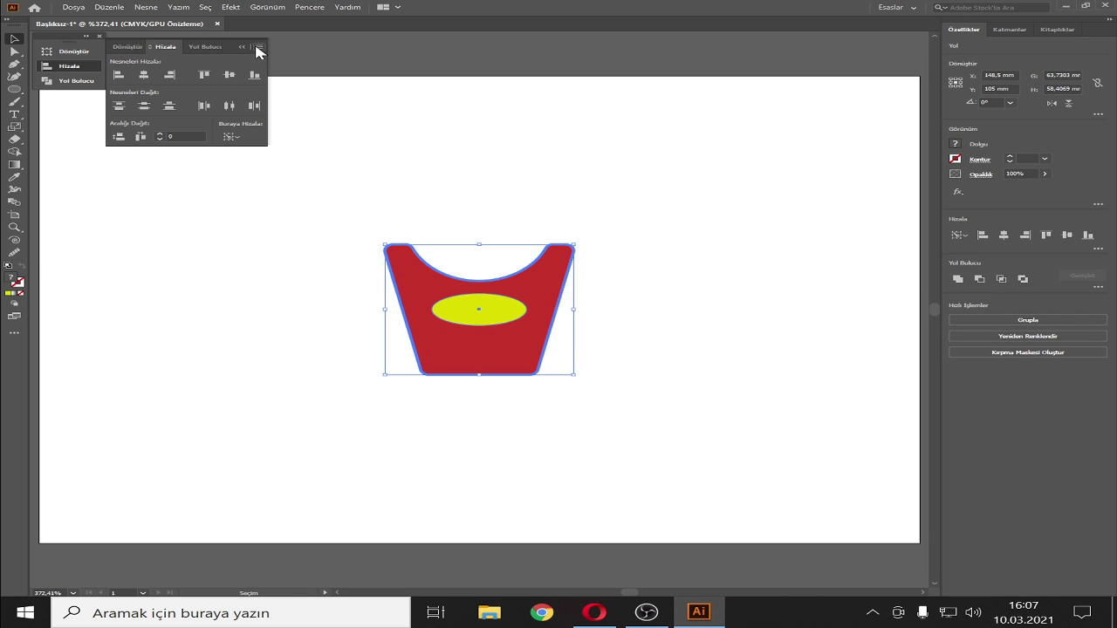
{"action": "left_click", "coordinate": [242, 46]}
{"action": "left_click", "coordinate": [349, 94]}
{"action": "left_click_drag", "start_coordinate": [522, 313], "coordinate": [499, 327]}
{"action": "left_click", "coordinate": [677, 301]}
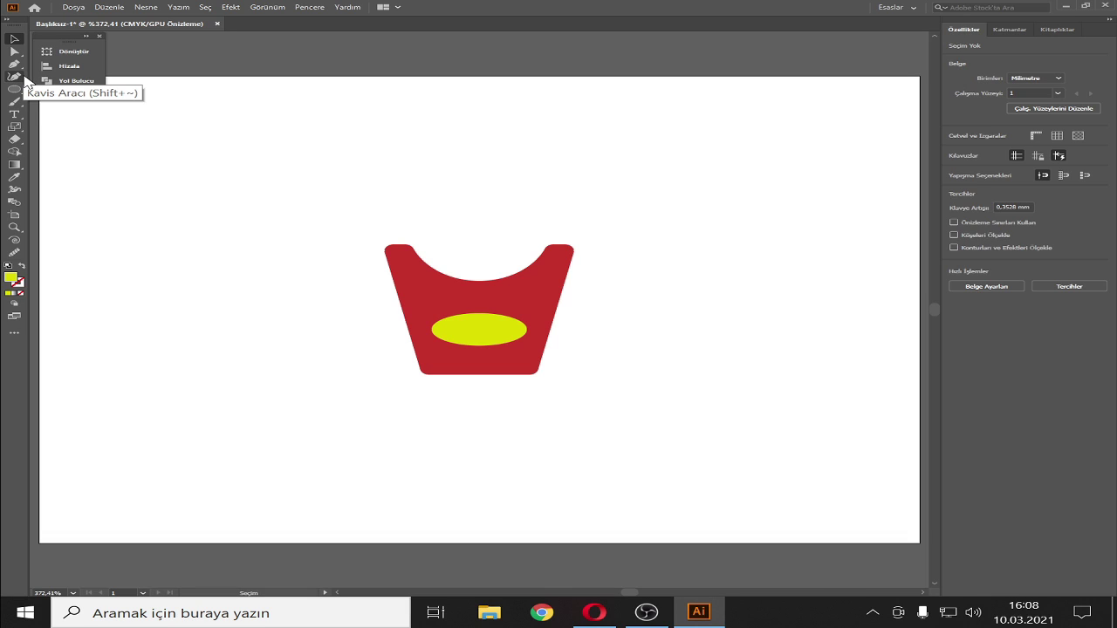
- Draw the first two tapered fry strips as closed Pen paths left of the box
{"action": "left_click", "coordinate": [15, 65]}
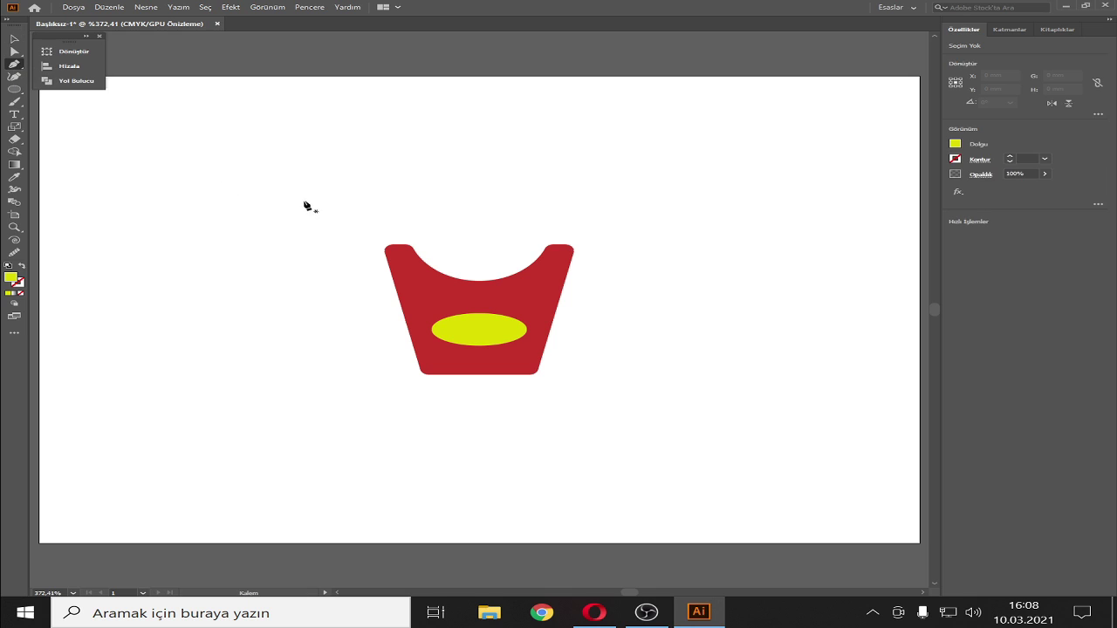
{"action": "left_click", "coordinate": [214, 195]}
{"action": "left_click", "coordinate": [231, 195]}
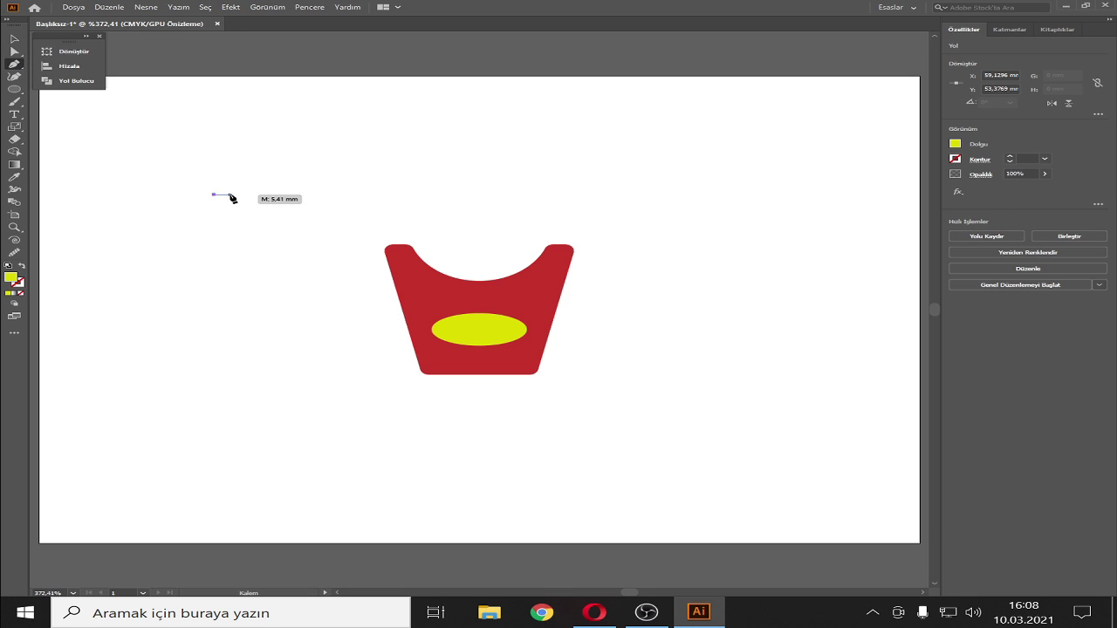
{"action": "left_click", "coordinate": [222, 329]}
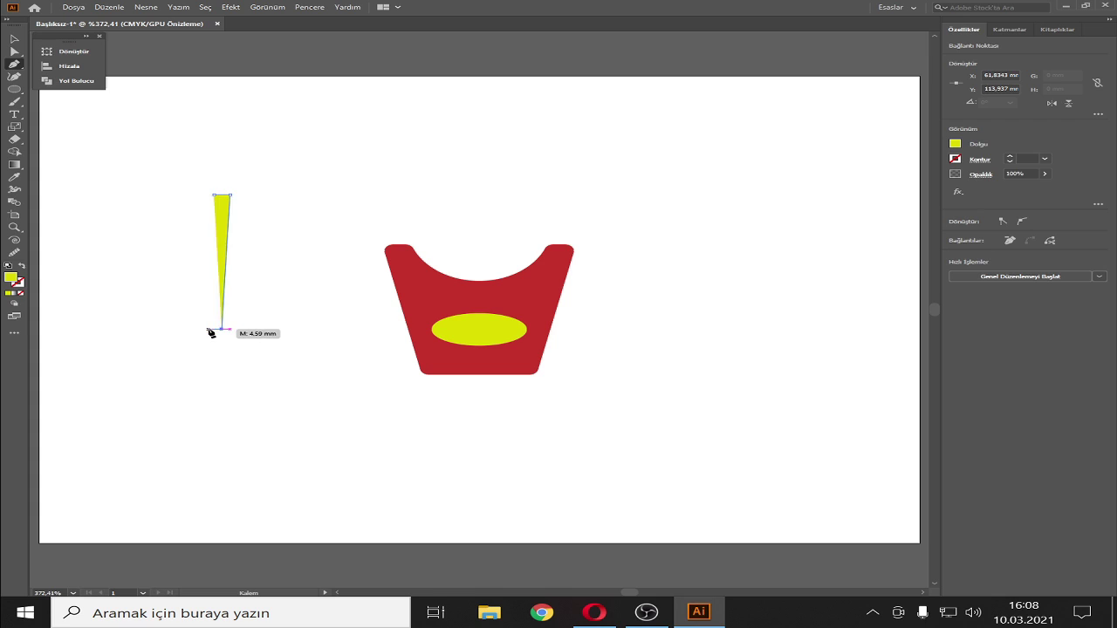
{"action": "left_click", "coordinate": [215, 195]}
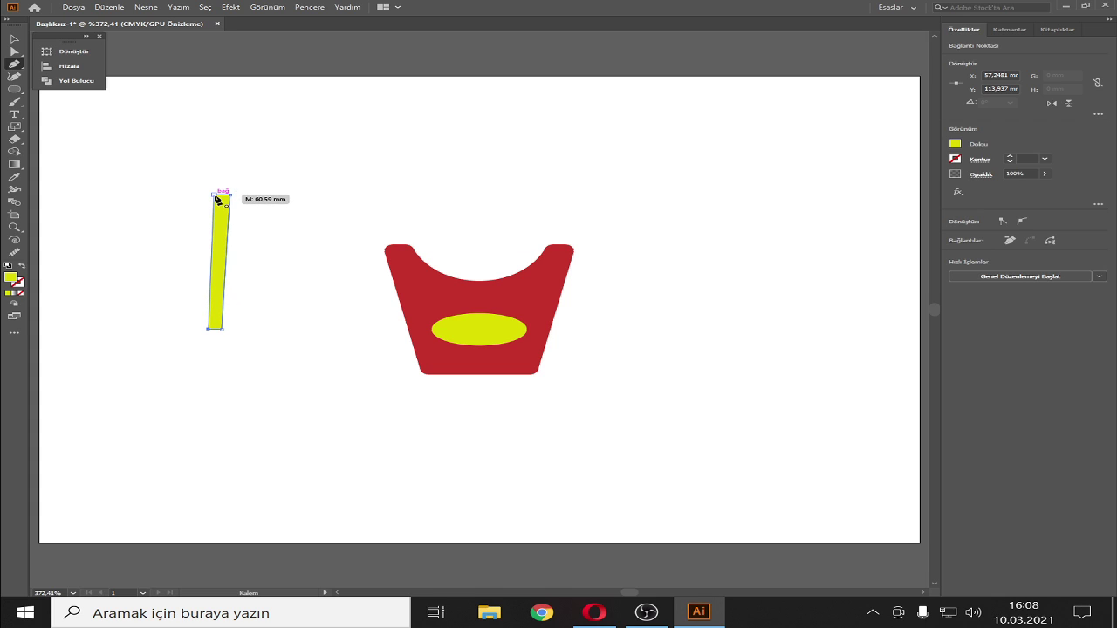
{"action": "left_click", "coordinate": [14, 40]}
{"action": "left_click", "coordinate": [122, 162]}
{"action": "left_click", "coordinate": [14, 64]}
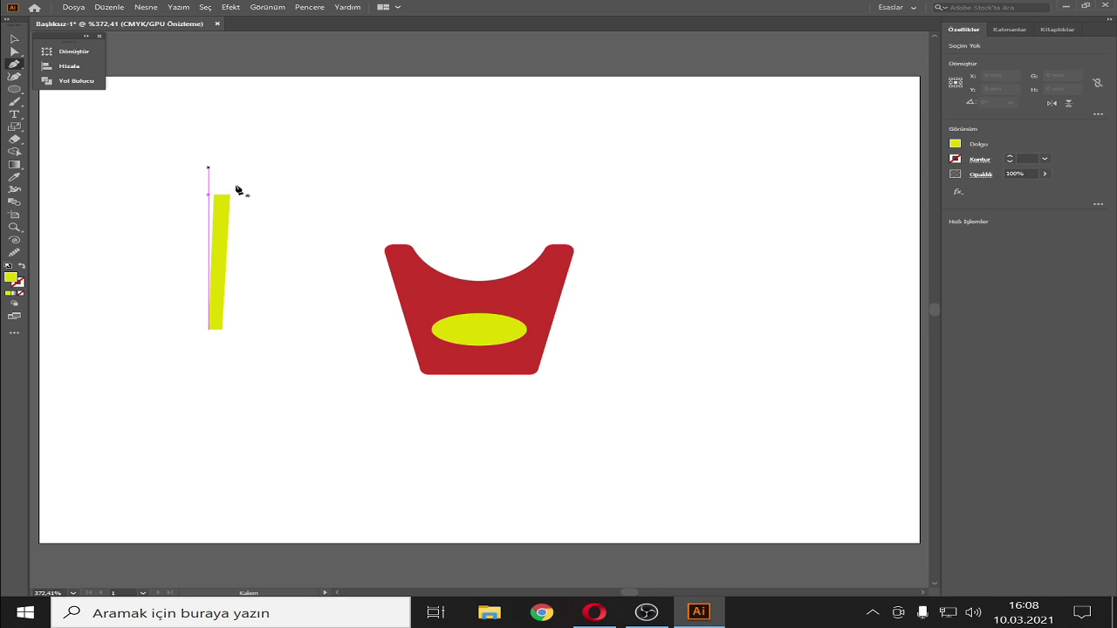
{"action": "left_click_drag", "start_coordinate": [239, 195], "coordinate": [251, 199]}
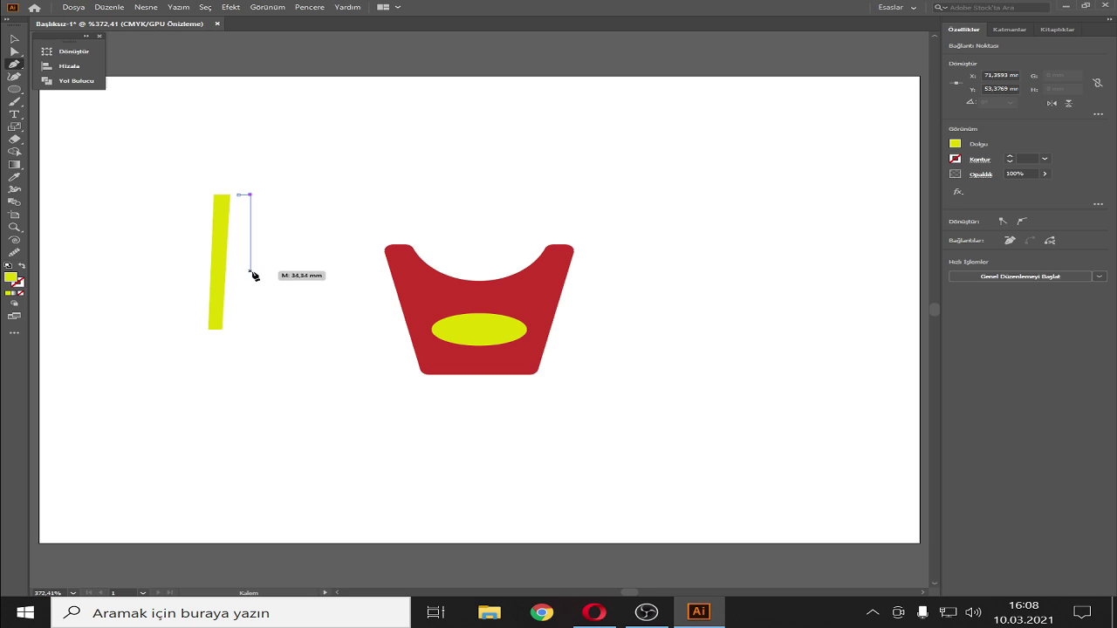
{"action": "left_click", "coordinate": [257, 329]}
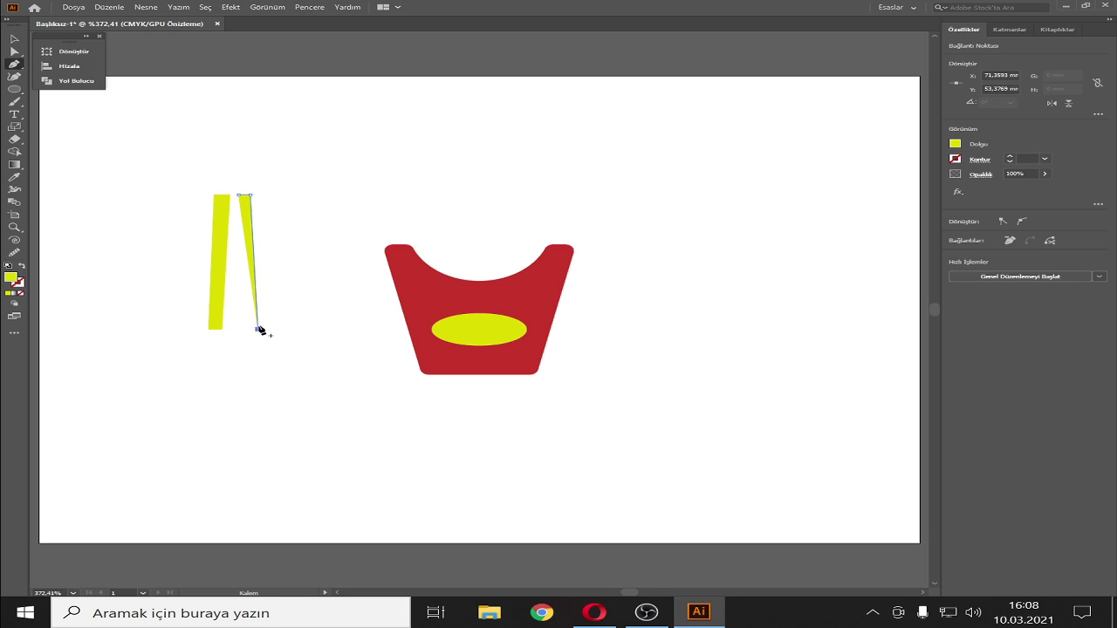
{"action": "left_click", "coordinate": [239, 195]}
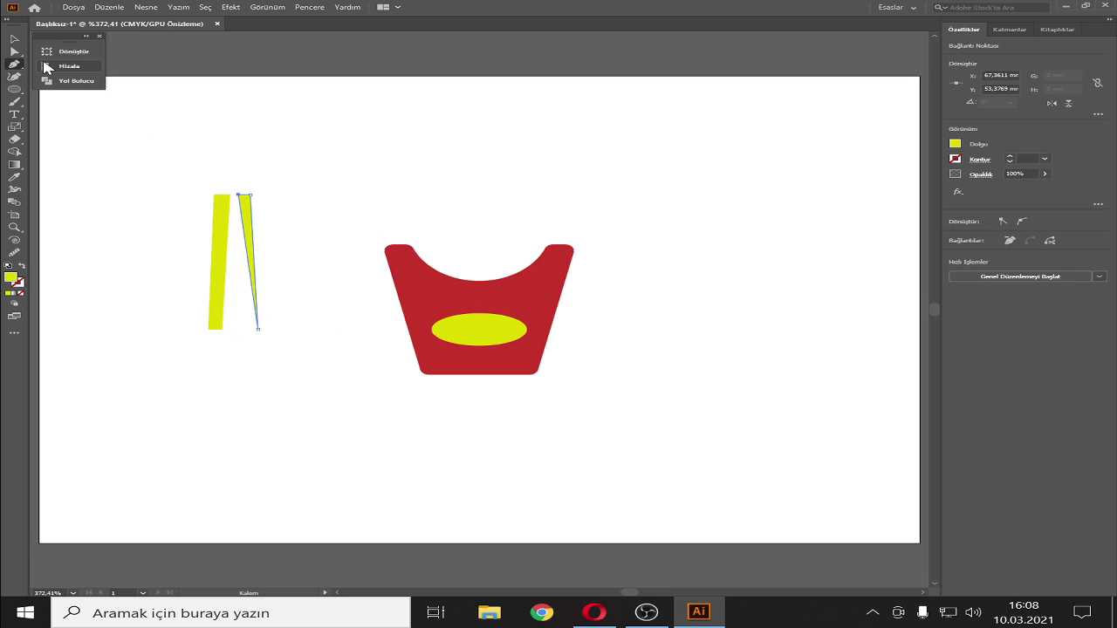
{"action": "left_click", "coordinate": [17, 40]}
{"action": "left_click", "coordinate": [307, 226]}
- Draw the third and fourth tapered fry strips beside the first two
{"action": "left_click", "coordinate": [14, 64]}
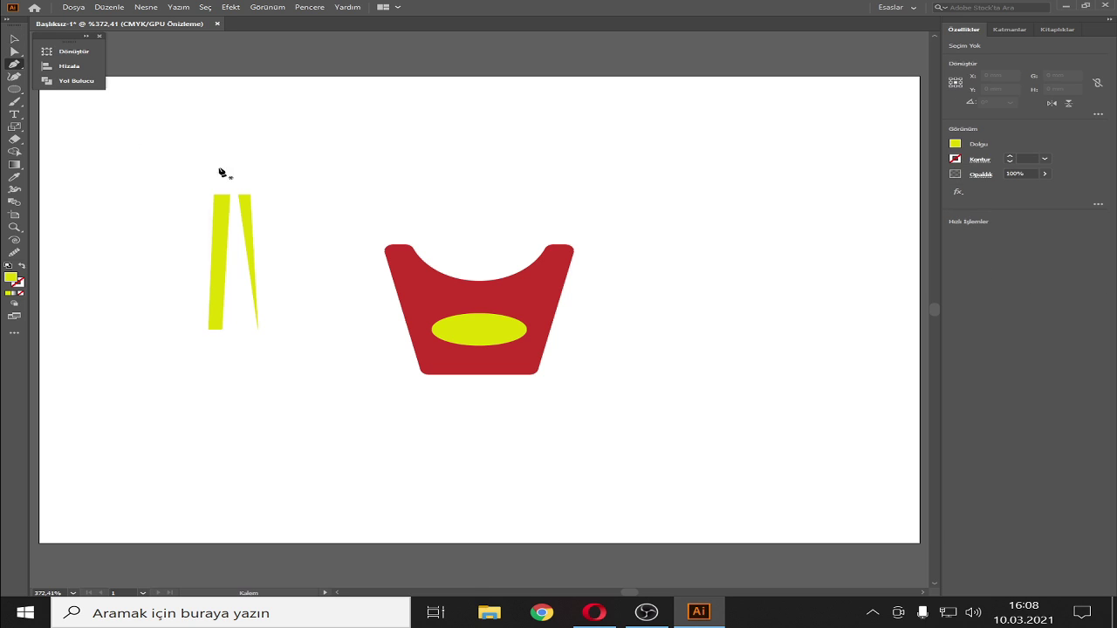
{"action": "left_click", "coordinate": [257, 194]}
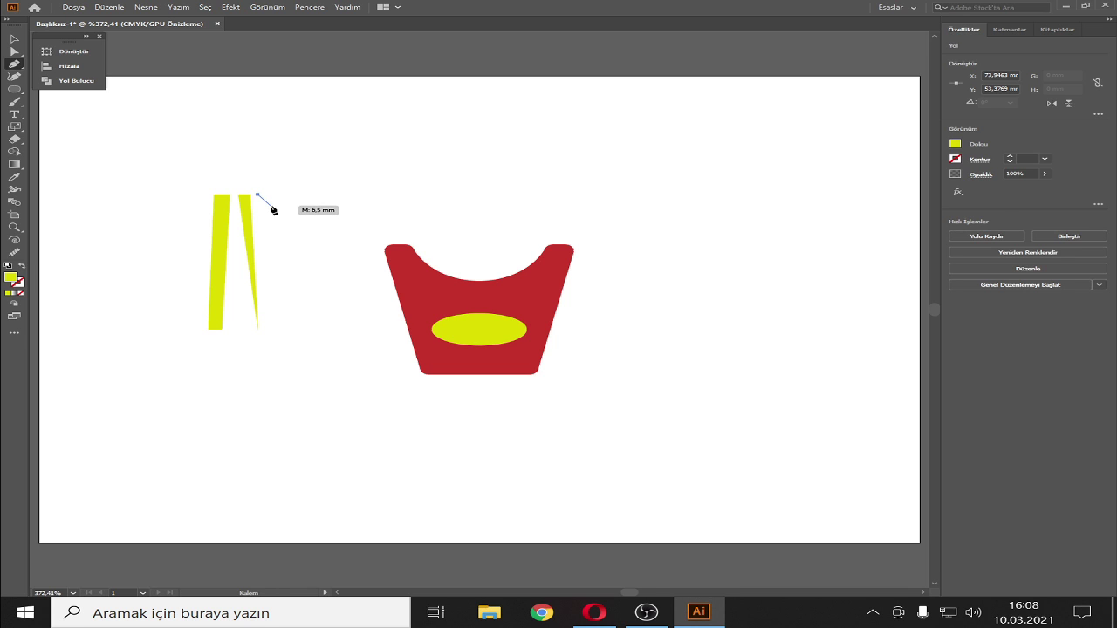
{"action": "left_click", "coordinate": [271, 330]}
{"action": "left_click", "coordinate": [252, 197]}
{"action": "left_click", "coordinate": [14, 39]}
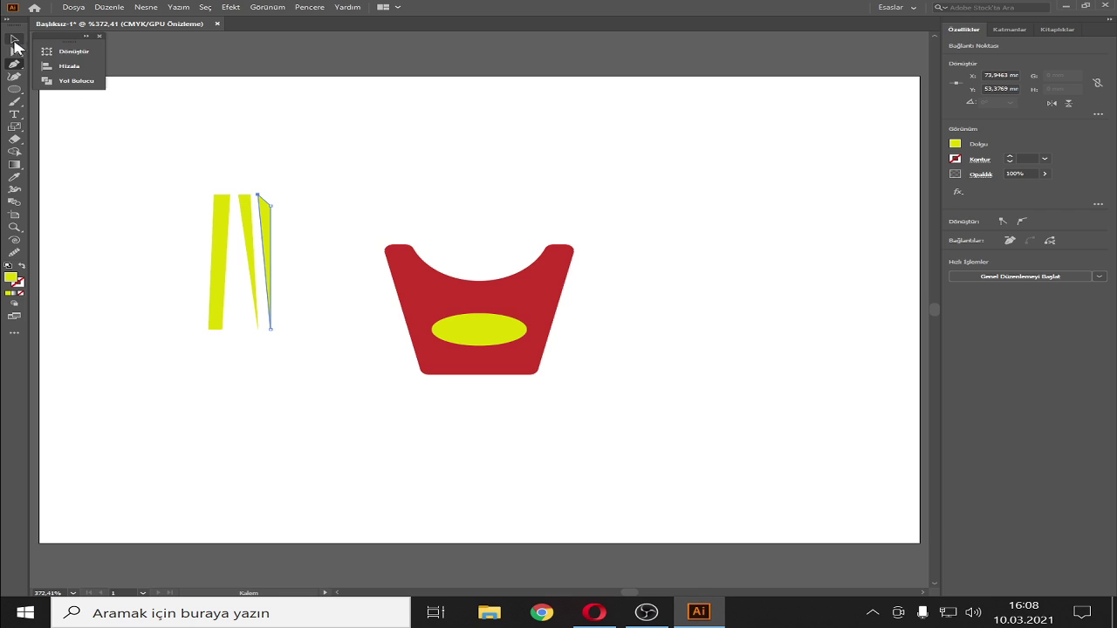
{"action": "left_click", "coordinate": [131, 122]}
{"action": "left_click", "coordinate": [14, 64]}
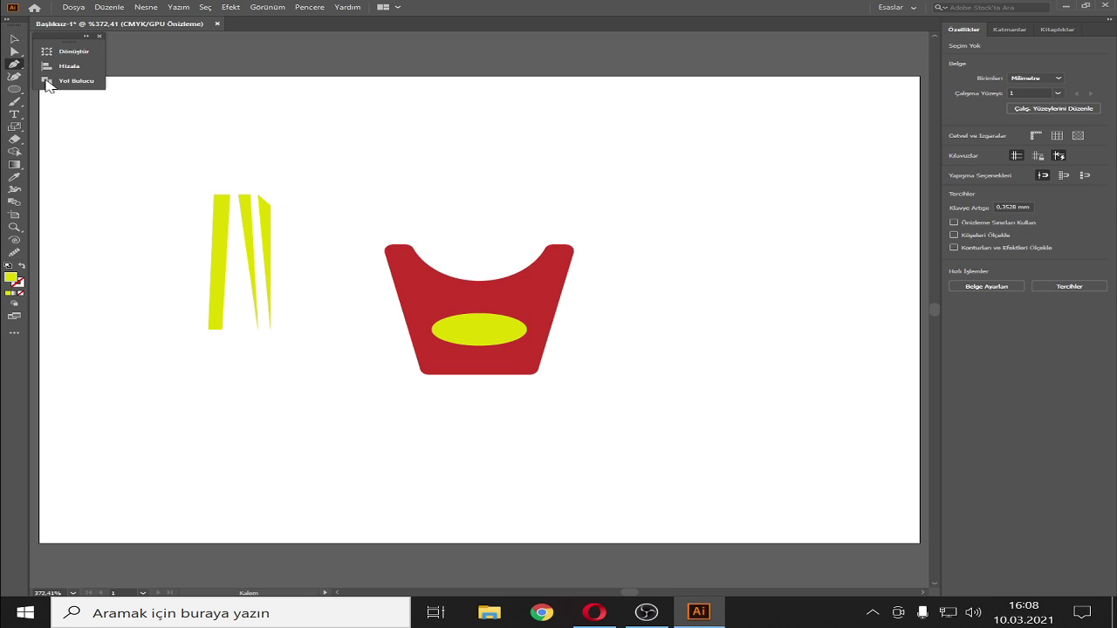
{"action": "left_click", "coordinate": [277, 201]}
{"action": "left_click", "coordinate": [297, 200]}
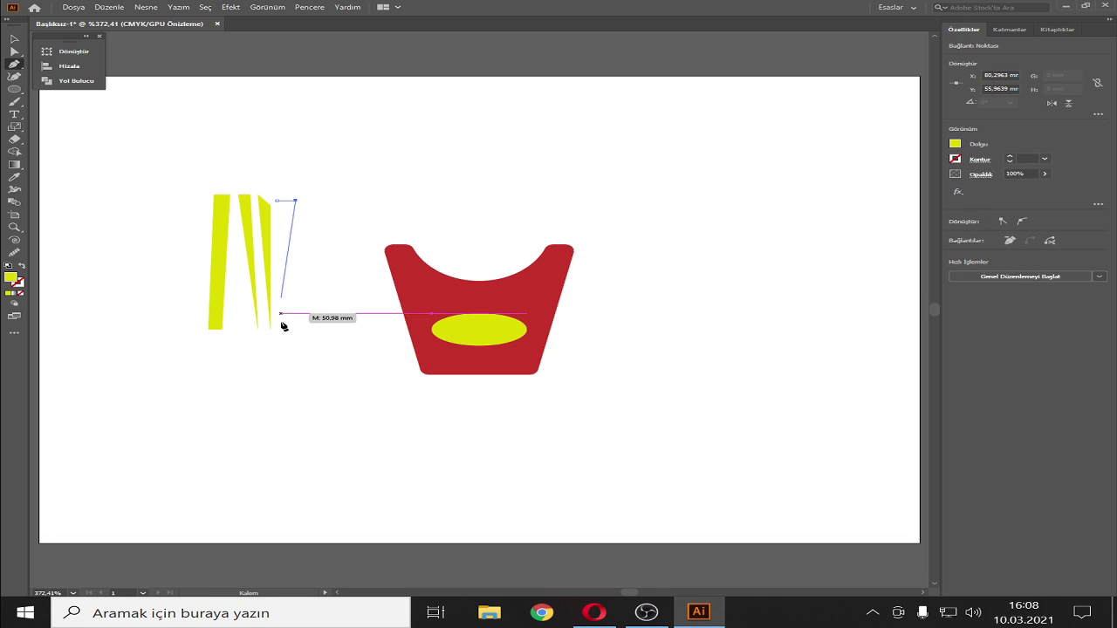
{"action": "left_click", "coordinate": [286, 325]}
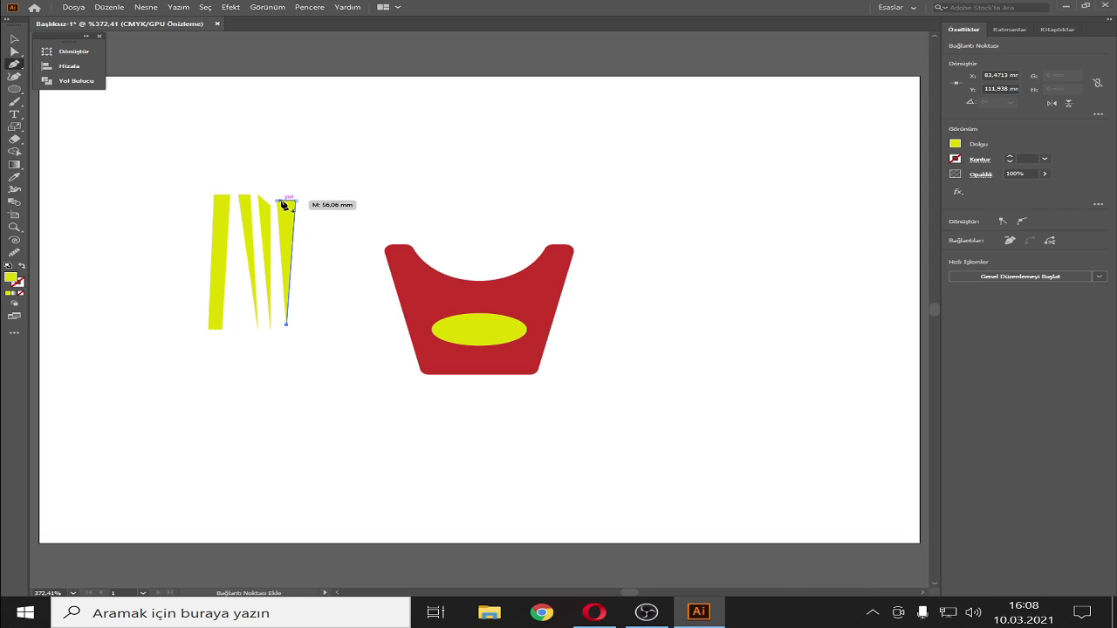
{"action": "left_click", "coordinate": [277, 200]}
{"action": "left_click", "coordinate": [13, 40]}
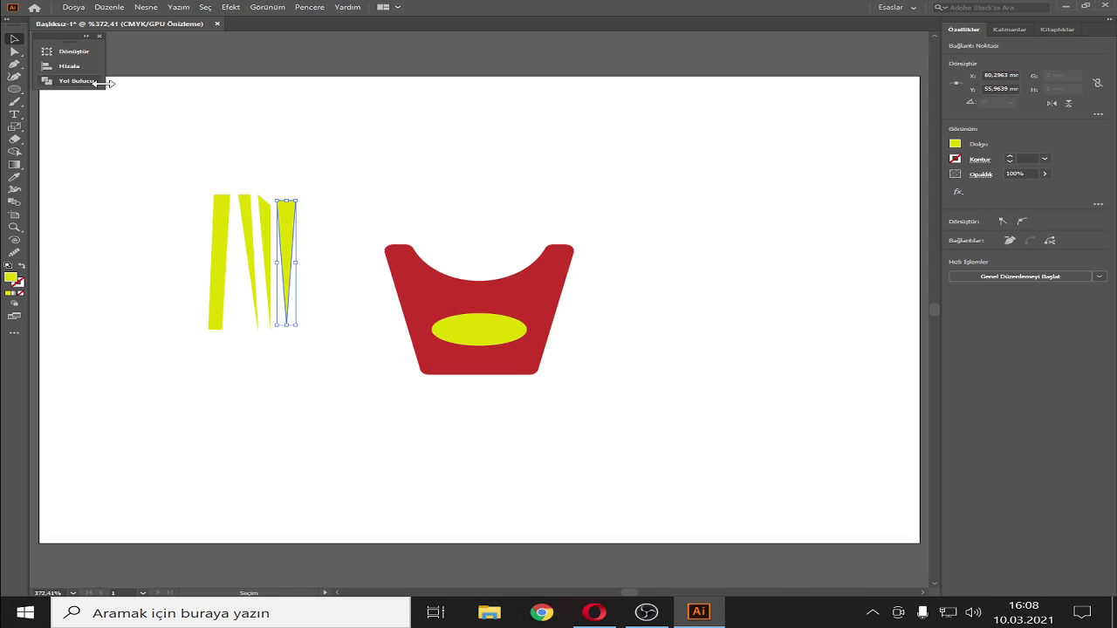
{"action": "left_click", "coordinate": [58, 104]}
- Draw a fifth tapered fry strip at the right of the row
{"action": "left_click", "coordinate": [14, 65]}
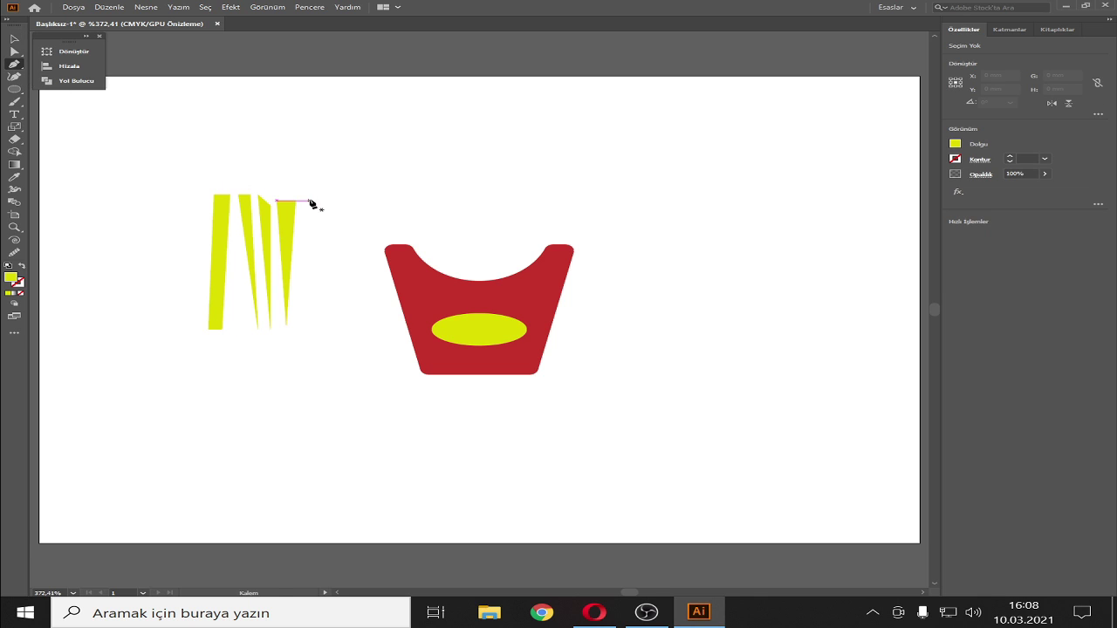
{"action": "left_click_drag", "start_coordinate": [305, 196], "coordinate": [324, 202]}
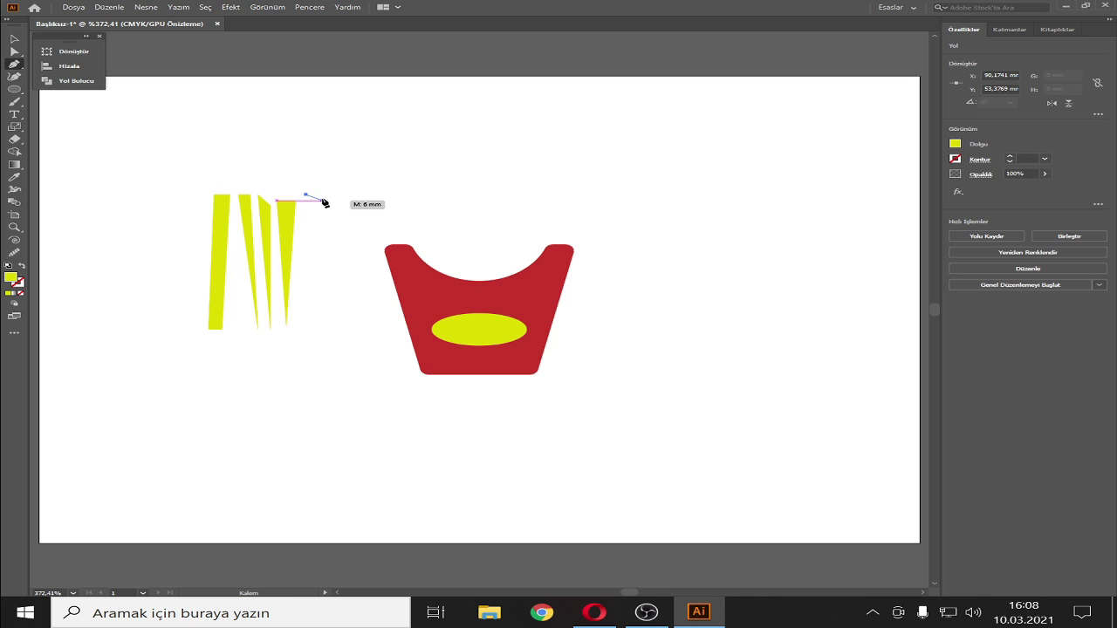
{"action": "left_click", "coordinate": [303, 328]}
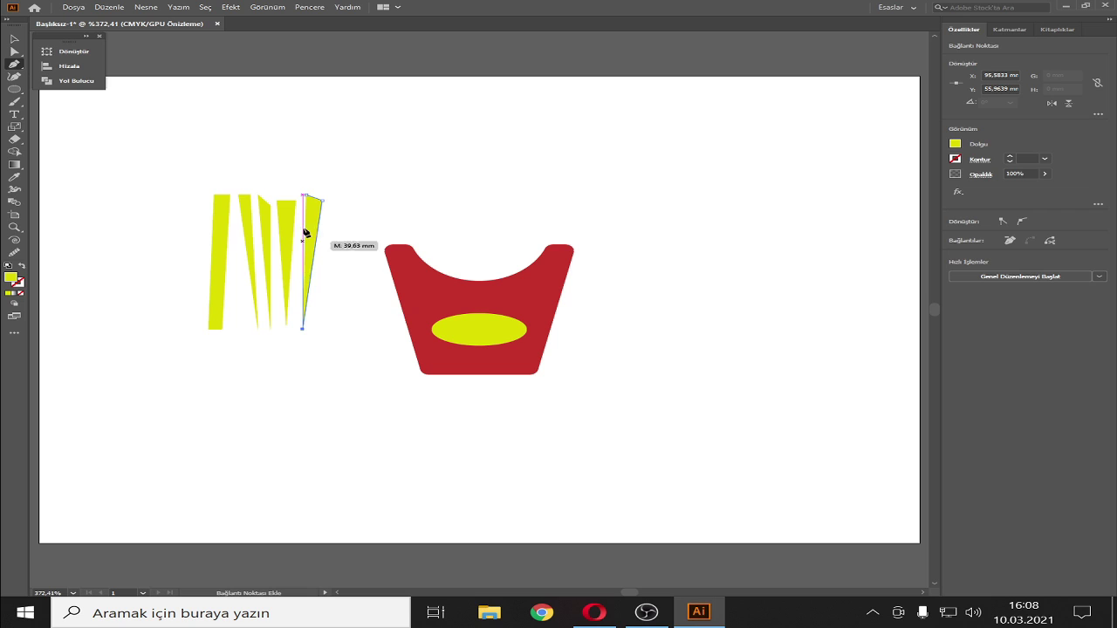
{"action": "left_click", "coordinate": [305, 196]}
{"action": "left_click", "coordinate": [7, 40]}
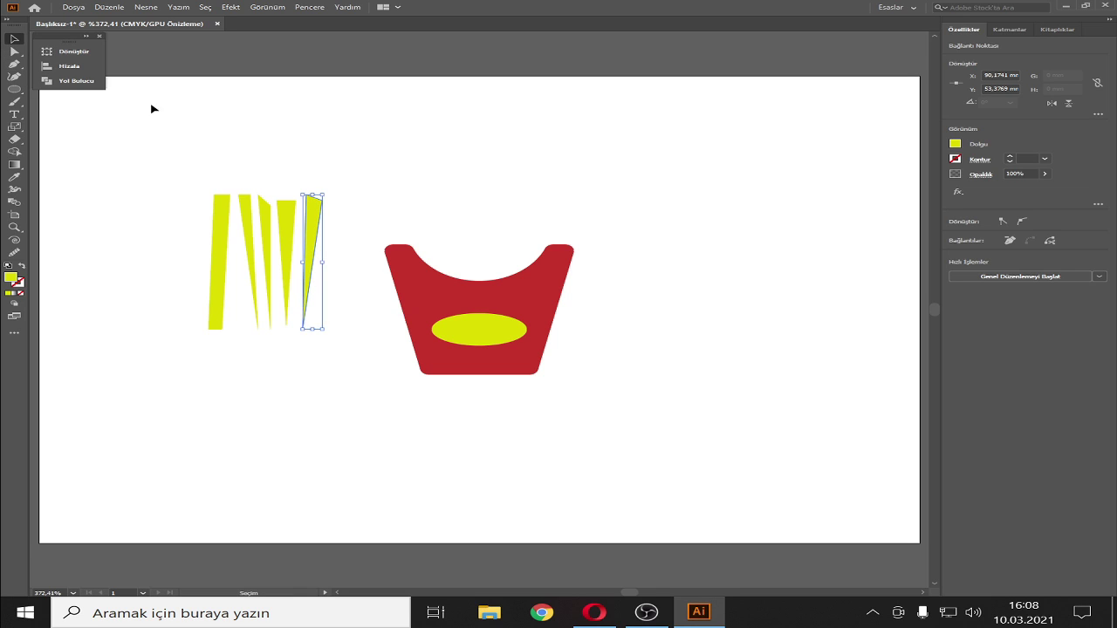
{"action": "left_click", "coordinate": [336, 242]}
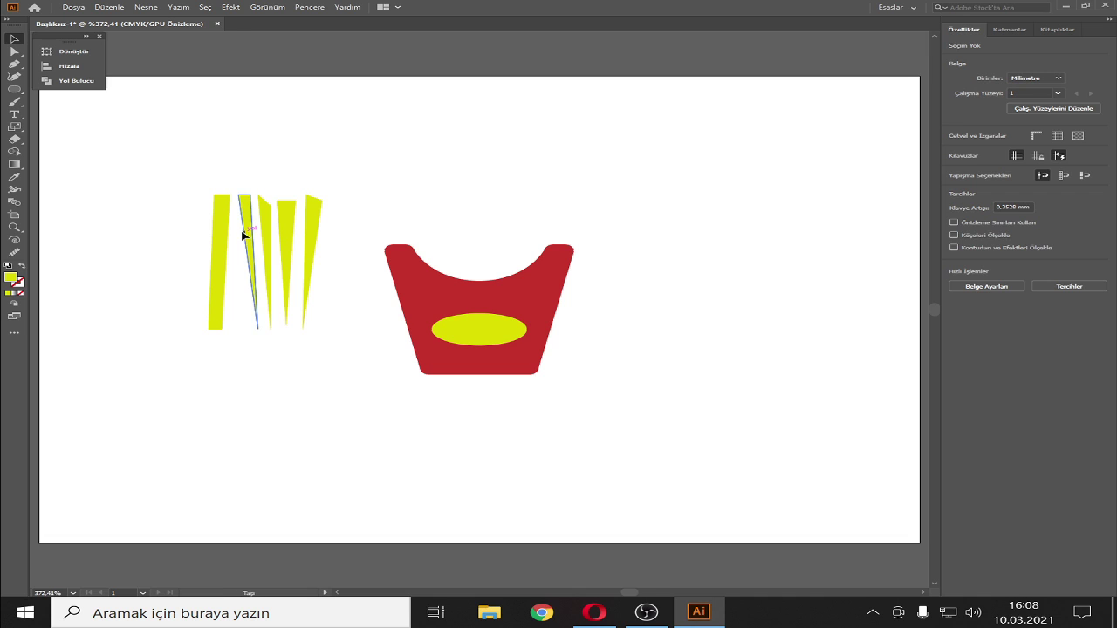
- Move fry strips closer together to tighten the row's spacing
{"action": "left_click_drag", "start_coordinate": [243, 234], "coordinate": [301, 228]}
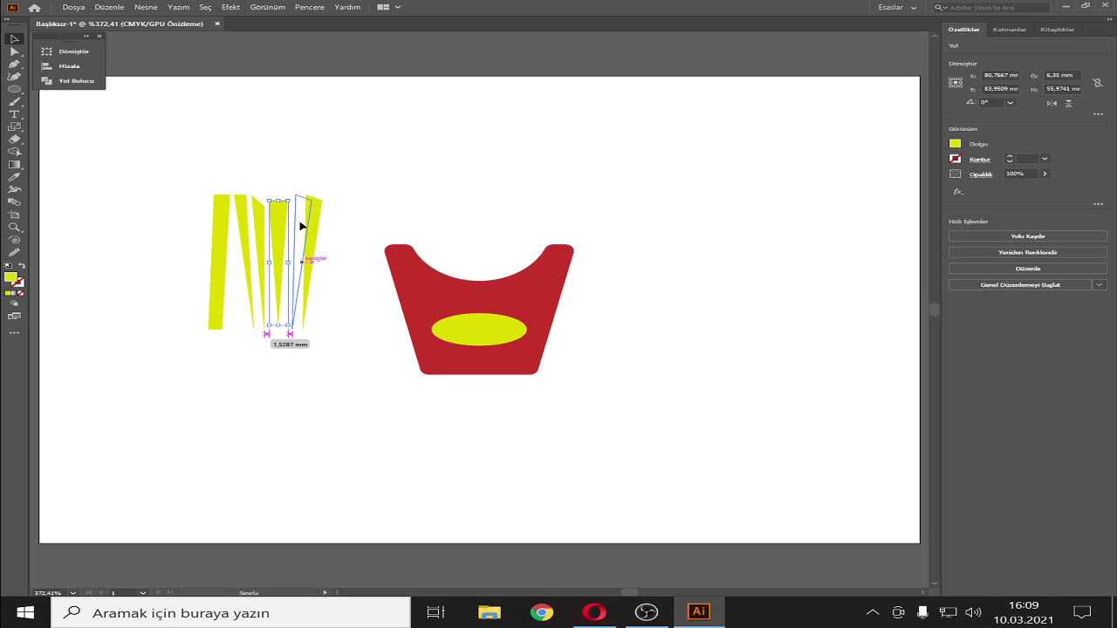
{"action": "left_click", "coordinate": [362, 165]}
{"action": "left_click_drag", "start_coordinate": [307, 216], "coordinate": [303, 225]}
{"action": "left_click", "coordinate": [357, 219]}
{"action": "key", "text": "p"}
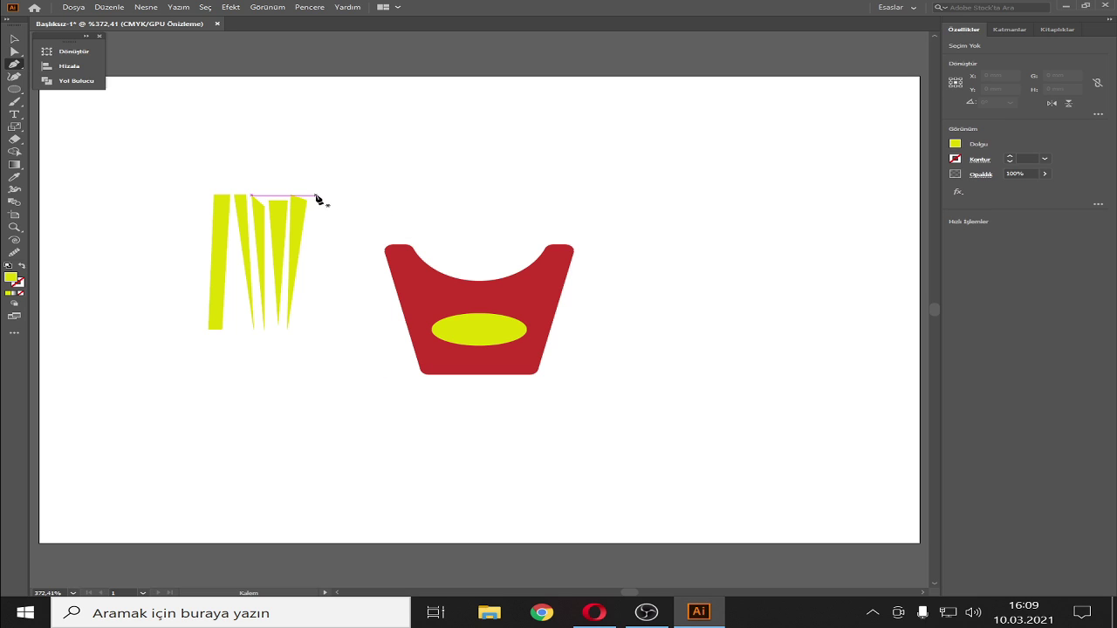
- Draw a new tapered fry strip at the right end of the row
{"action": "left_click", "coordinate": [316, 196]}
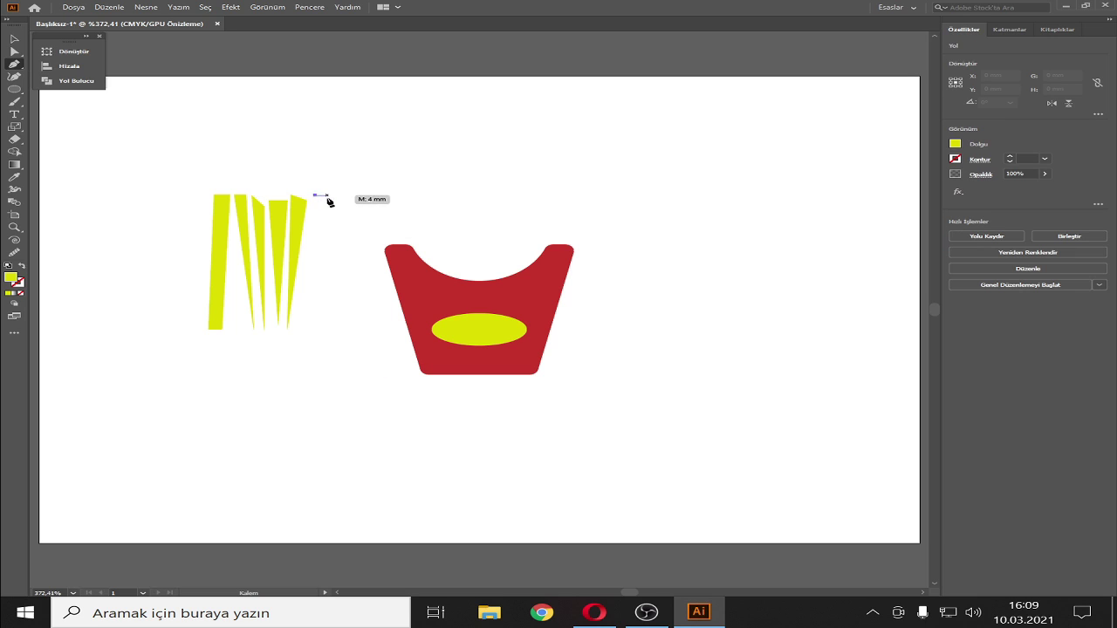
{"action": "left_click", "coordinate": [312, 325]}
{"action": "left_click", "coordinate": [328, 196]}
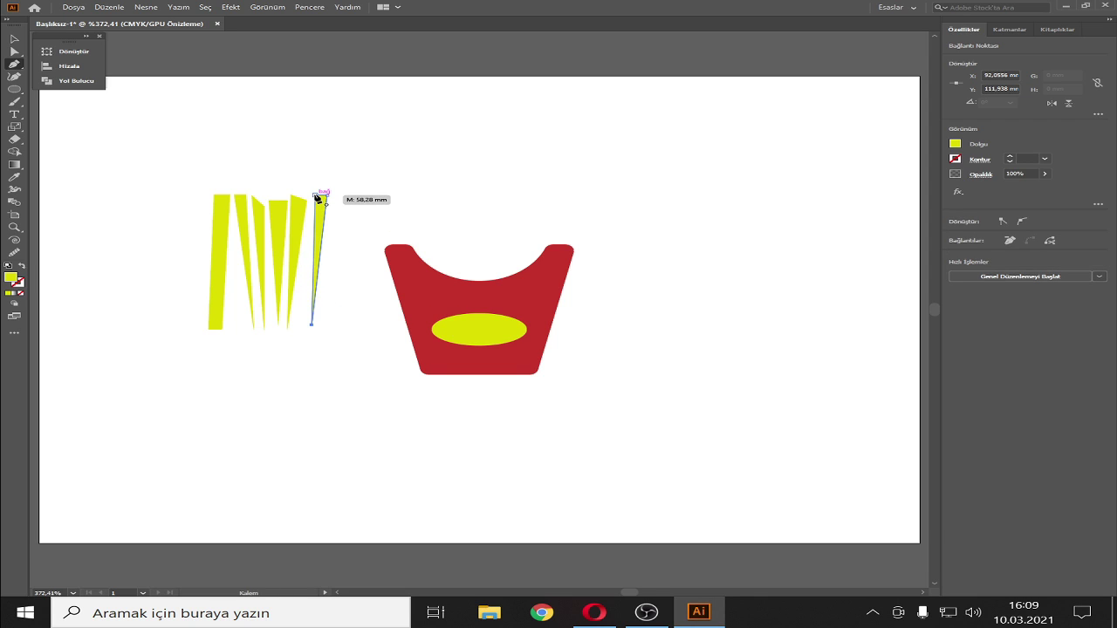
{"action": "left_click", "coordinate": [312, 196]}
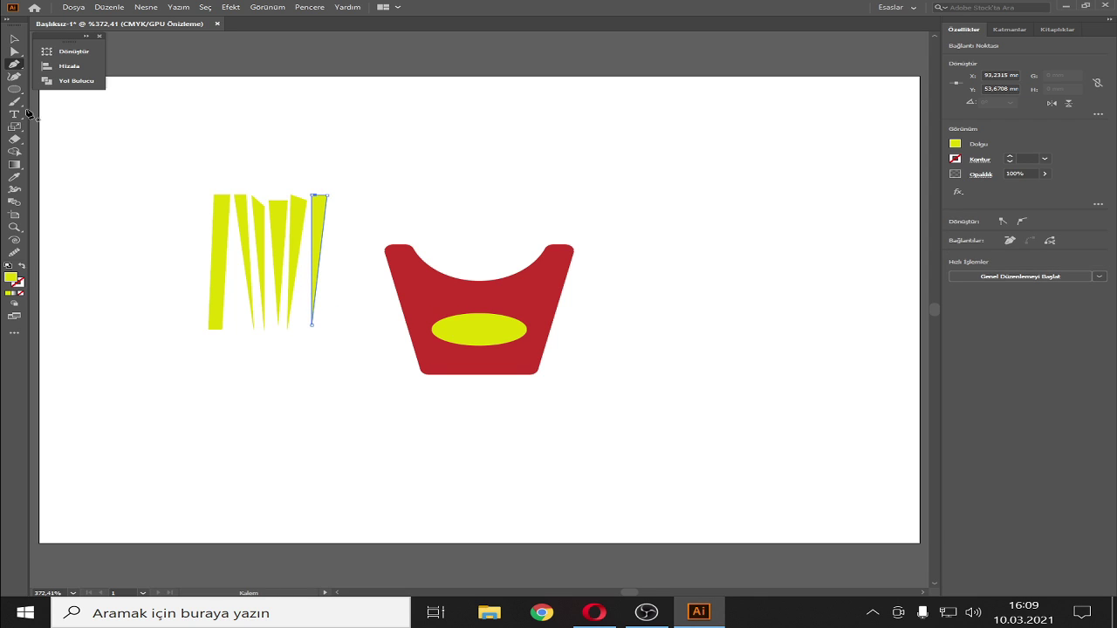
{"action": "left_click", "coordinate": [15, 40]}
{"action": "left_click", "coordinate": [174, 125]}
{"action": "left_click", "coordinate": [15, 64]}
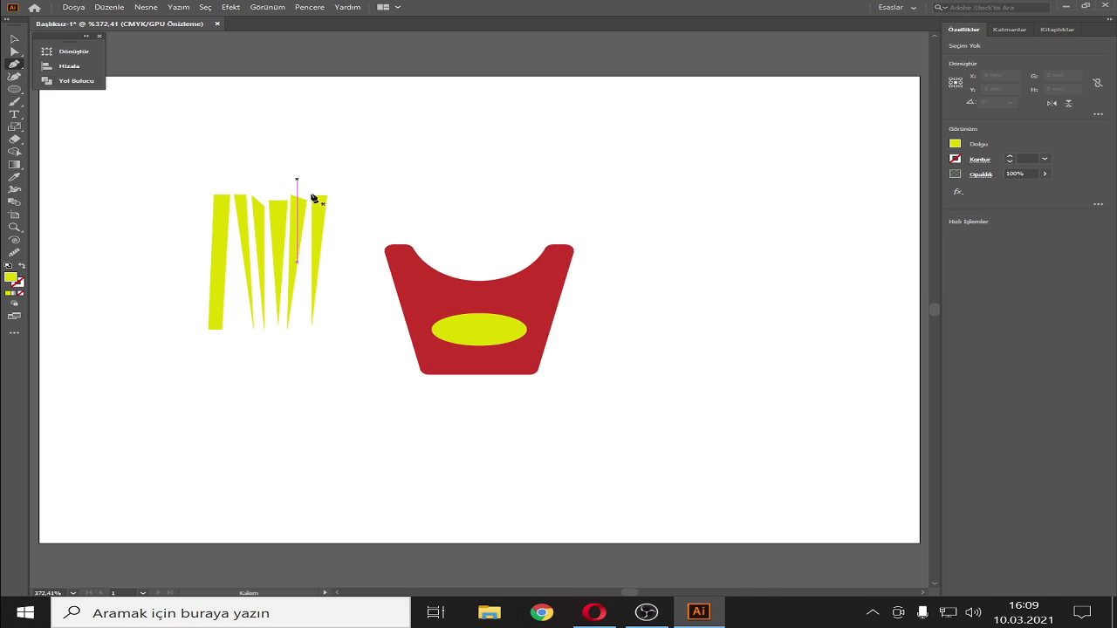
{"action": "left_click", "coordinate": [330, 196]}
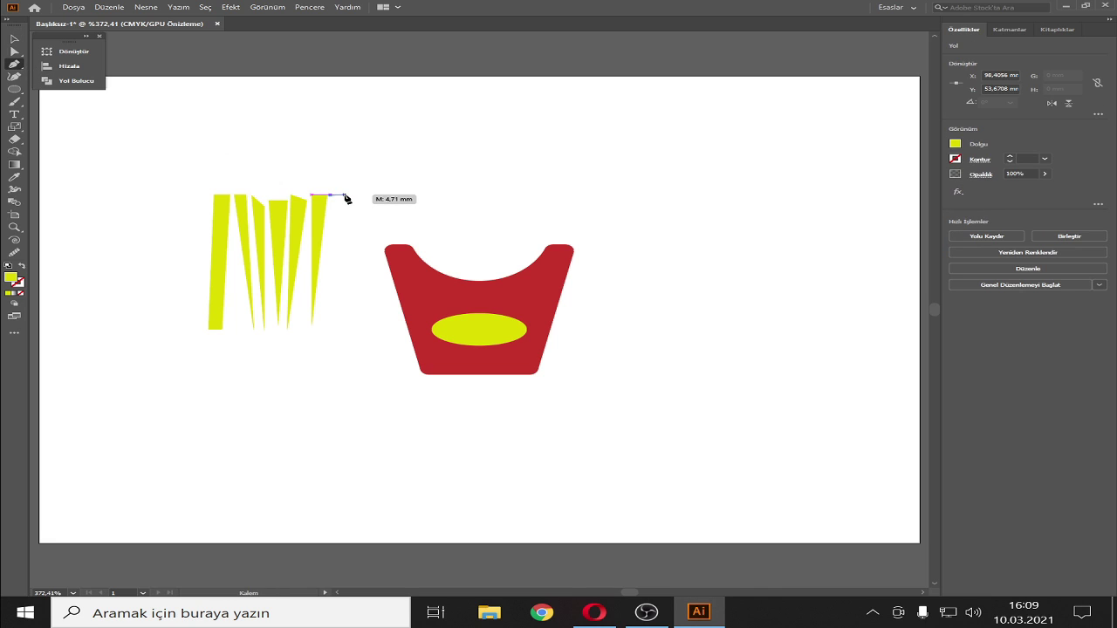
{"action": "left_click", "coordinate": [15, 41]}
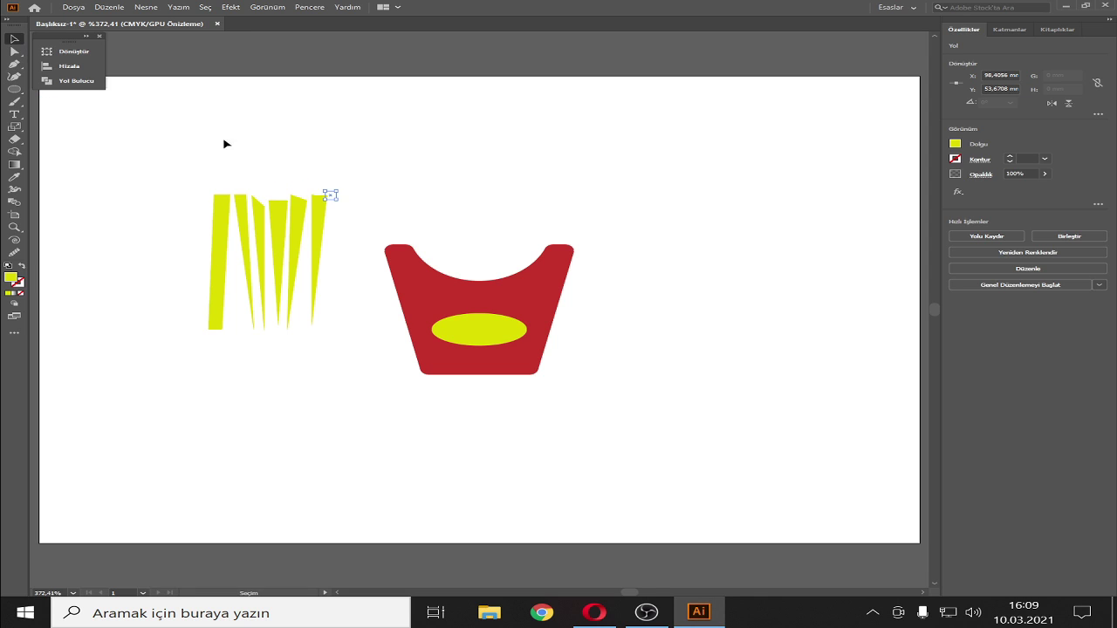
{"action": "left_click", "coordinate": [225, 142]}
- Draw another tapered fry strip further right of the row
{"action": "left_click", "coordinate": [15, 64]}
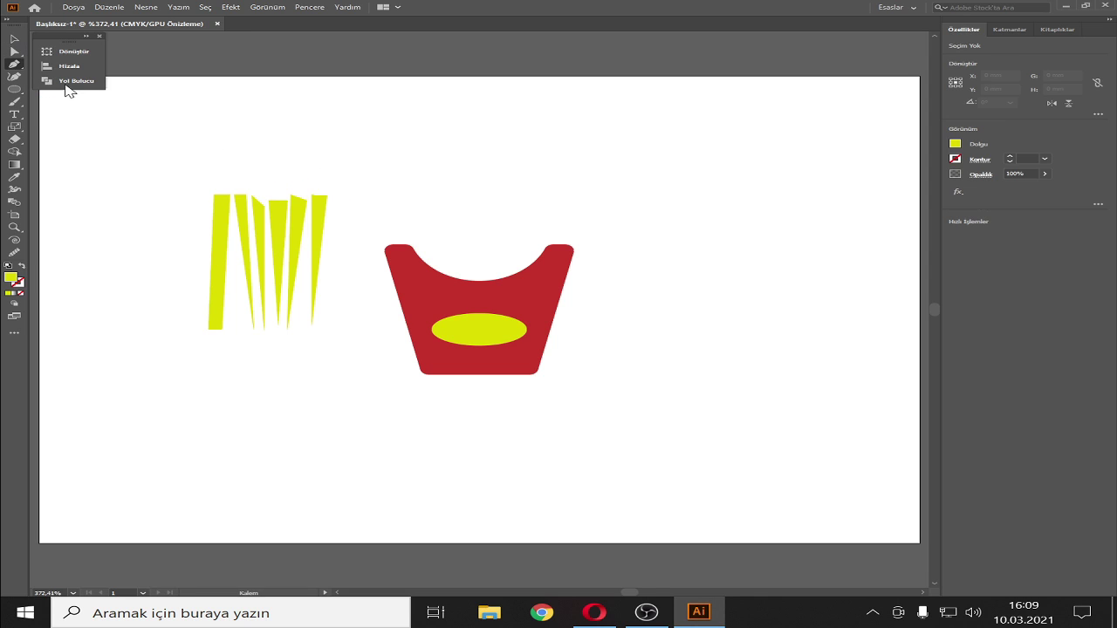
{"action": "left_click", "coordinate": [335, 202]}
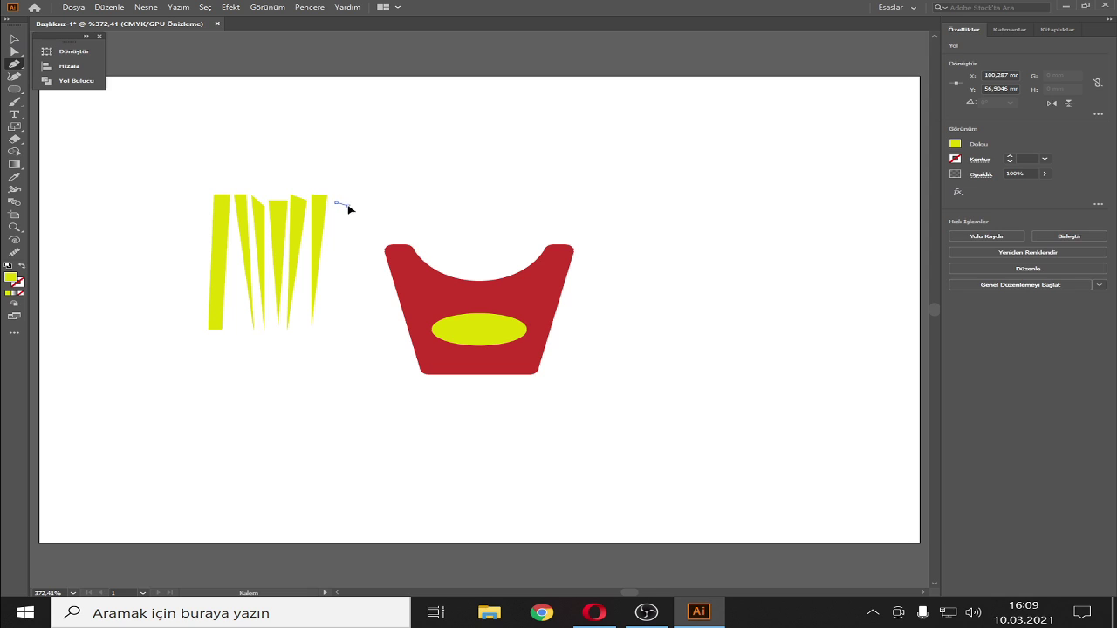
{"action": "left_click", "coordinate": [347, 206]}
{"action": "left_click", "coordinate": [330, 324]}
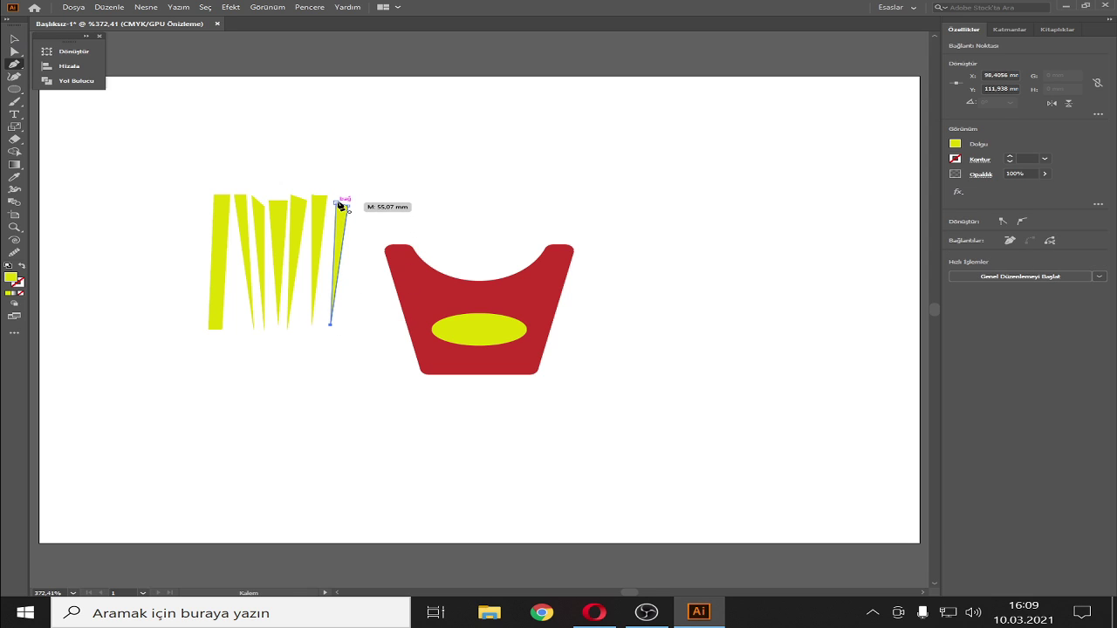
{"action": "left_click", "coordinate": [331, 210]}
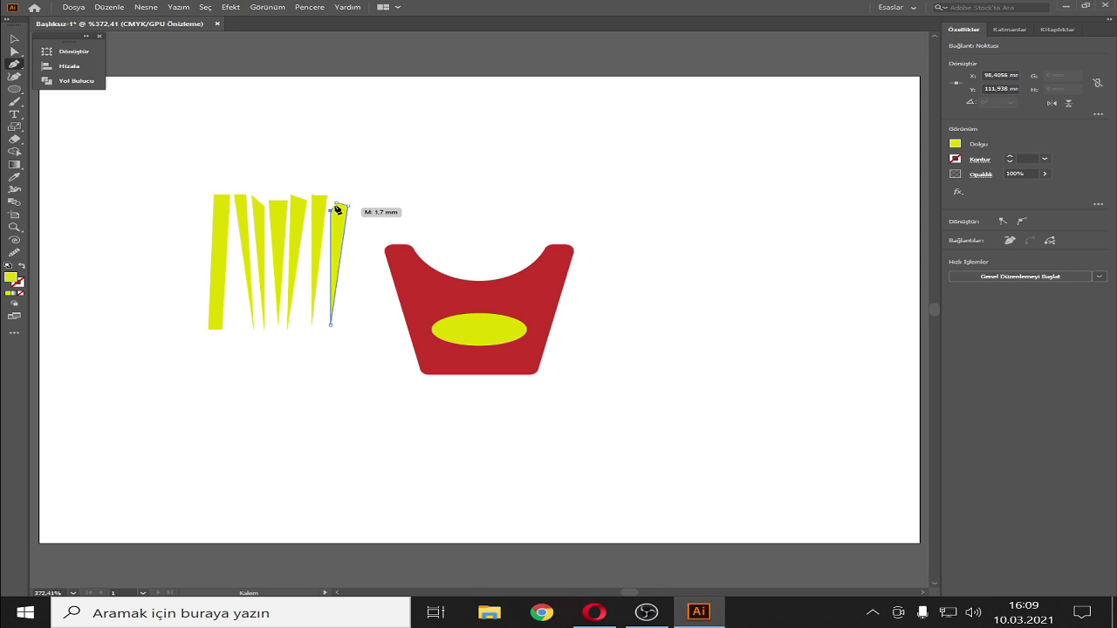
{"action": "left_click", "coordinate": [13, 38]}
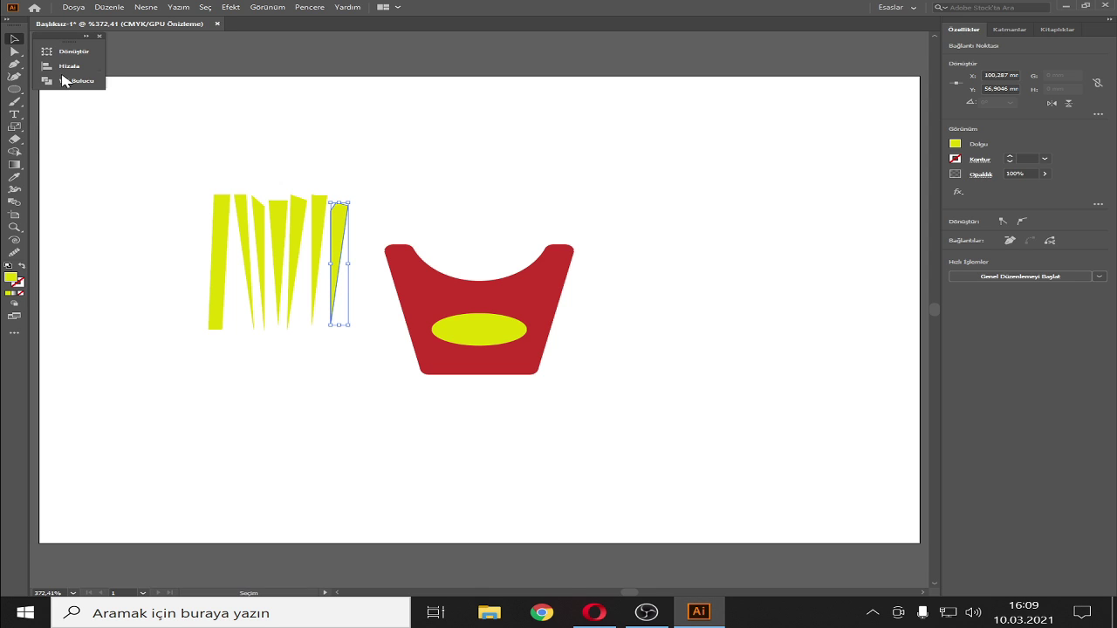
{"action": "left_click", "coordinate": [183, 120]}
- Draw a tapered fry strip at the row's left end
{"action": "left_click", "coordinate": [13, 64]}
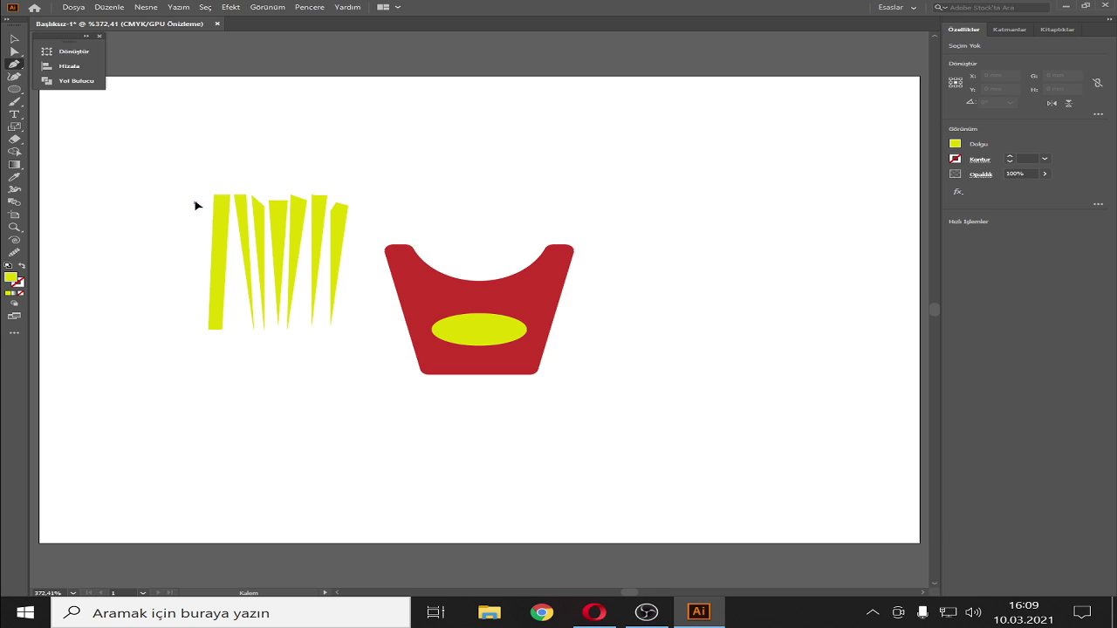
{"action": "left_click_drag", "start_coordinate": [197, 204], "coordinate": [206, 203]}
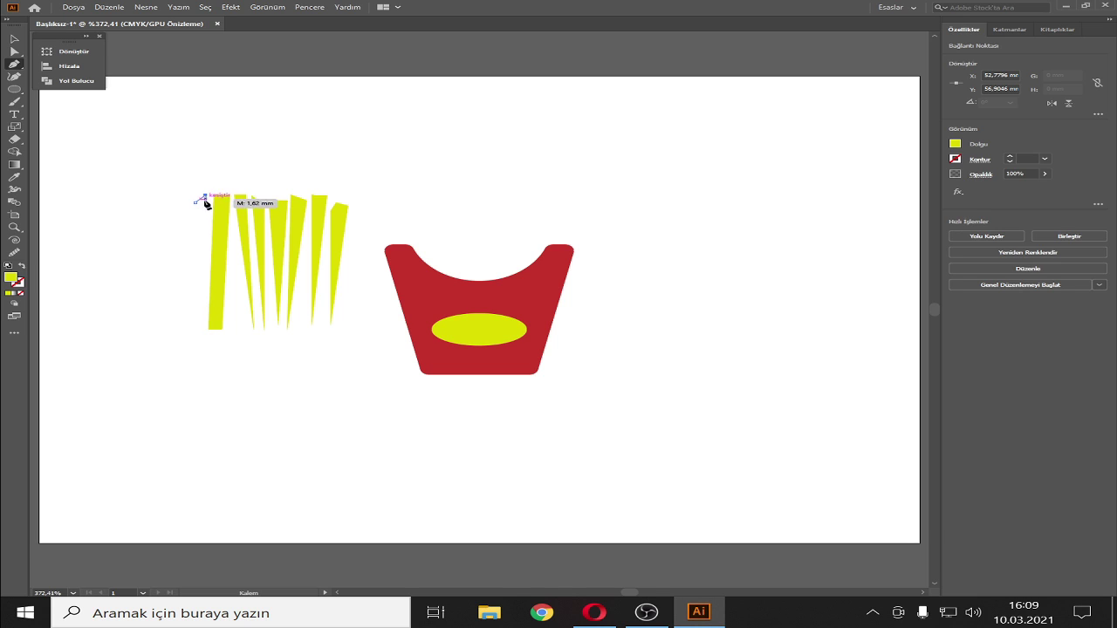
{"action": "left_click", "coordinate": [202, 323]}
{"action": "left_click_drag", "start_coordinate": [197, 203], "coordinate": [200, 206]}
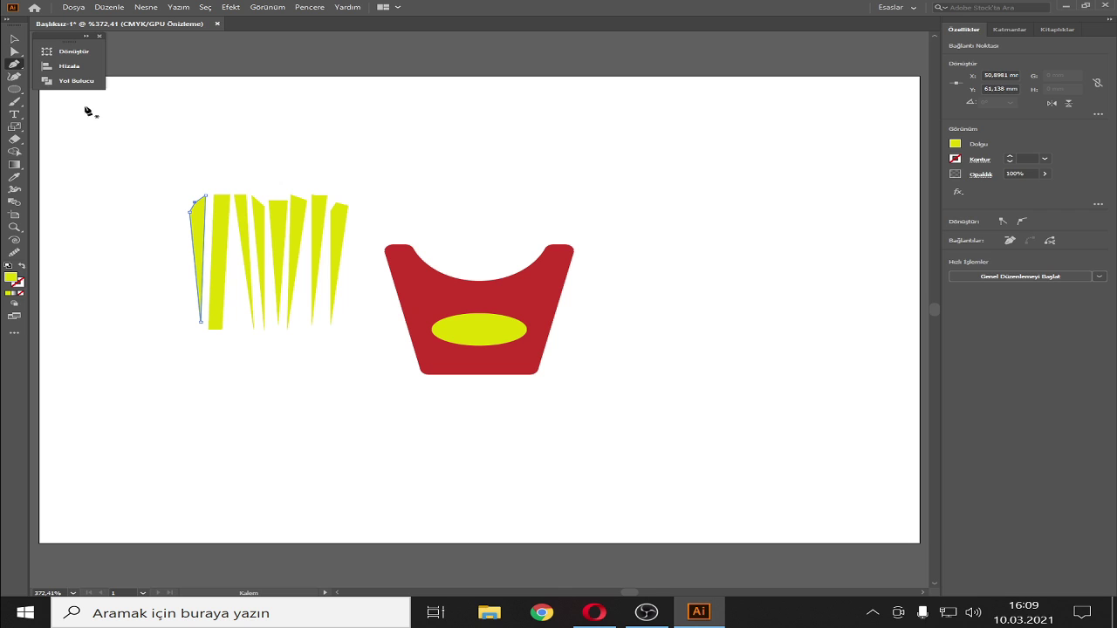
{"action": "key", "text": "v"}
{"action": "left_click", "coordinate": [166, 107]}
- Drag all eight fry strips onto the red box and send them to the back
{"action": "left_click_drag", "start_coordinate": [154, 319], "coordinate": [360, 191]}
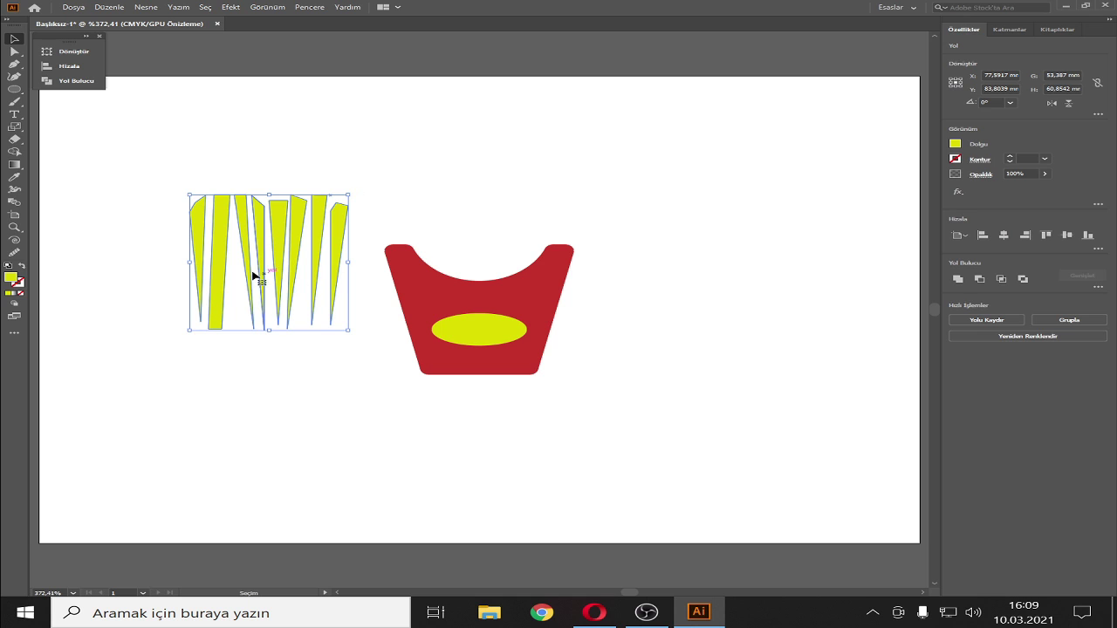
{"action": "mouse_move", "coordinate": [247, 255]}
{"action": "left_mouse_down"}
{"action": "mouse_move", "coordinate": [369, 245]}
{"action": "mouse_move", "coordinate": [459, 255]}
{"action": "left_mouse_up"}
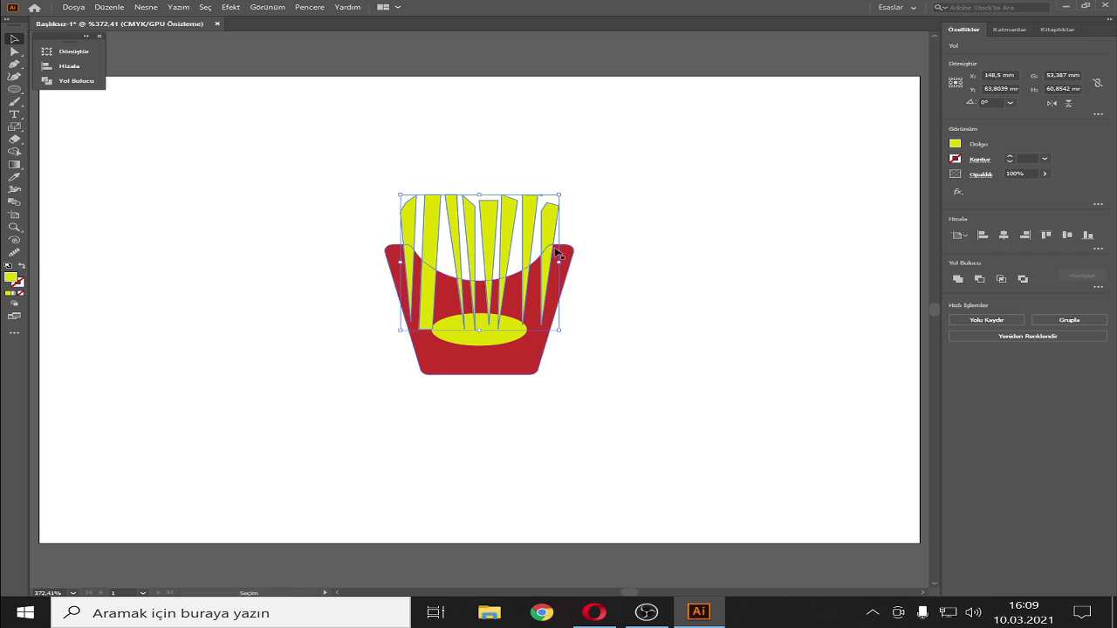
{"action": "right_click", "coordinate": [523, 234]}
{"action": "mouse_move", "coordinate": [576, 457]}
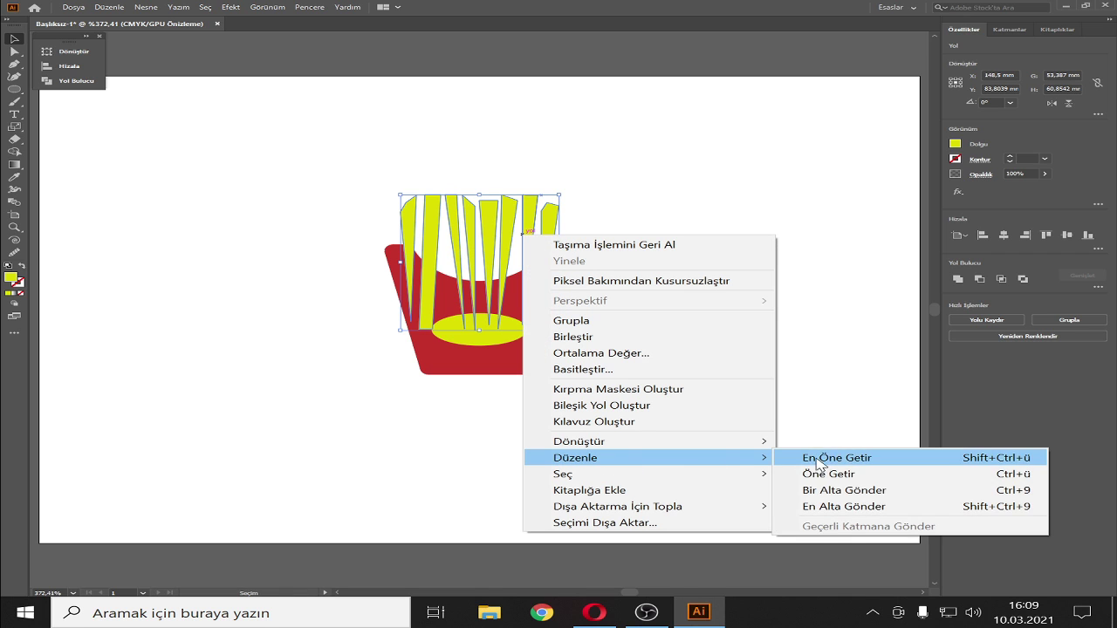
{"action": "left_click", "coordinate": [838, 506]}
{"action": "left_click", "coordinate": [697, 288]}
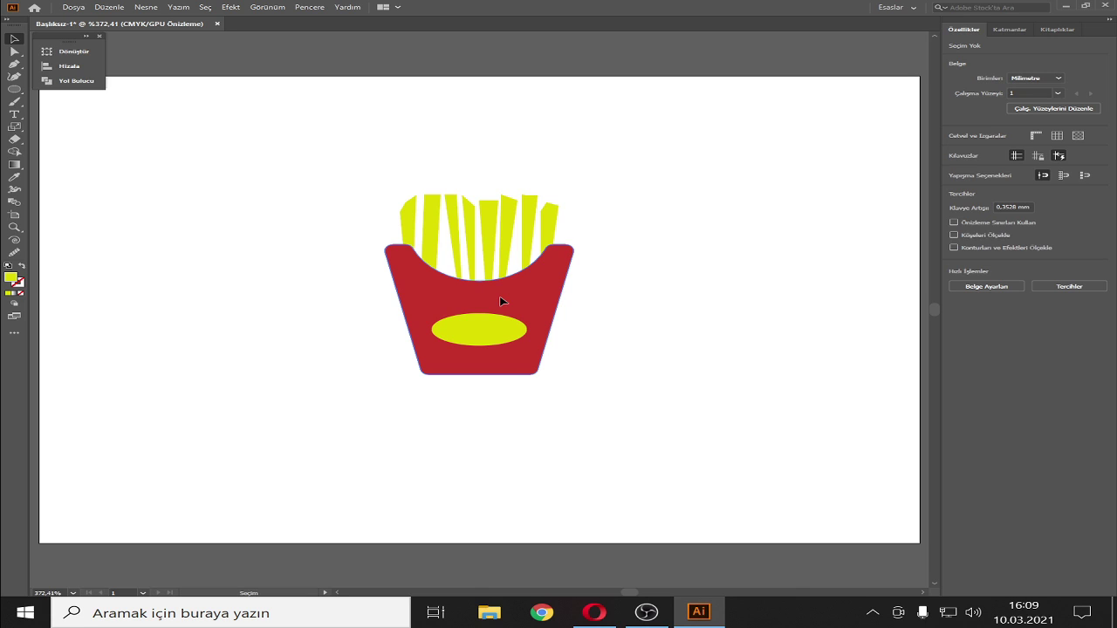
- Make a slightly raised copy of the red box and send it behind the fries
{"action": "left_click", "coordinate": [502, 302]}
{"action": "left_click", "coordinate": [724, 305]}
{"action": "left_click_drag", "start_coordinate": [528, 304], "coordinate": [525, 292]}
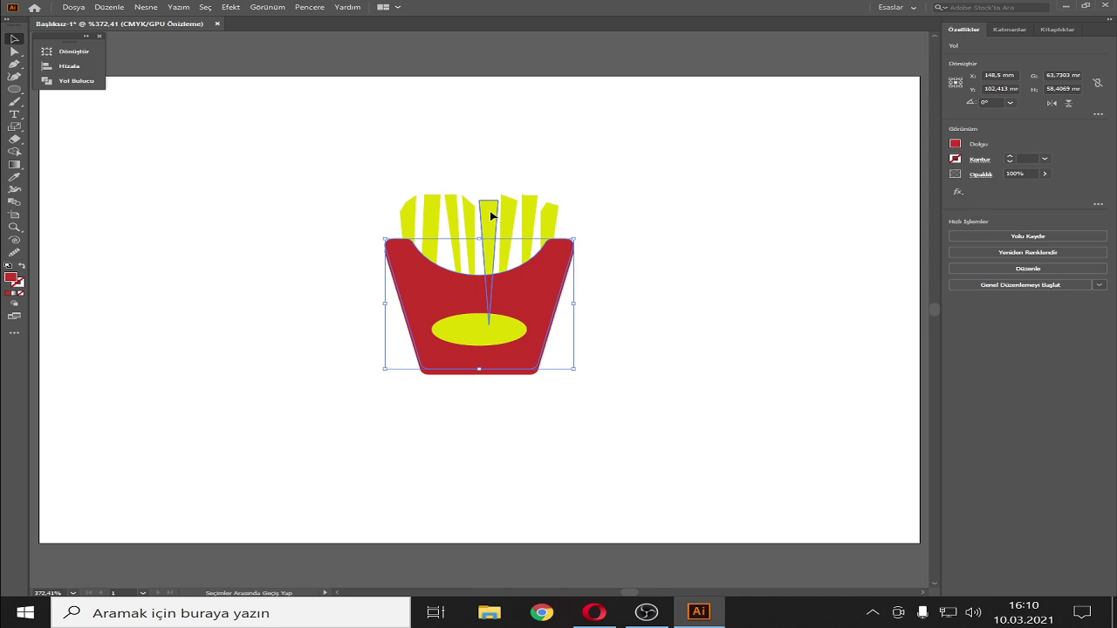
{"action": "key", "text": "ctrl+shift+bracketleft"}
- Group the fries, select them with the box, and merge the box regions using Shape Builder
{"action": "left_click_drag", "start_coordinate": [611, 176], "coordinate": [375, 219]}
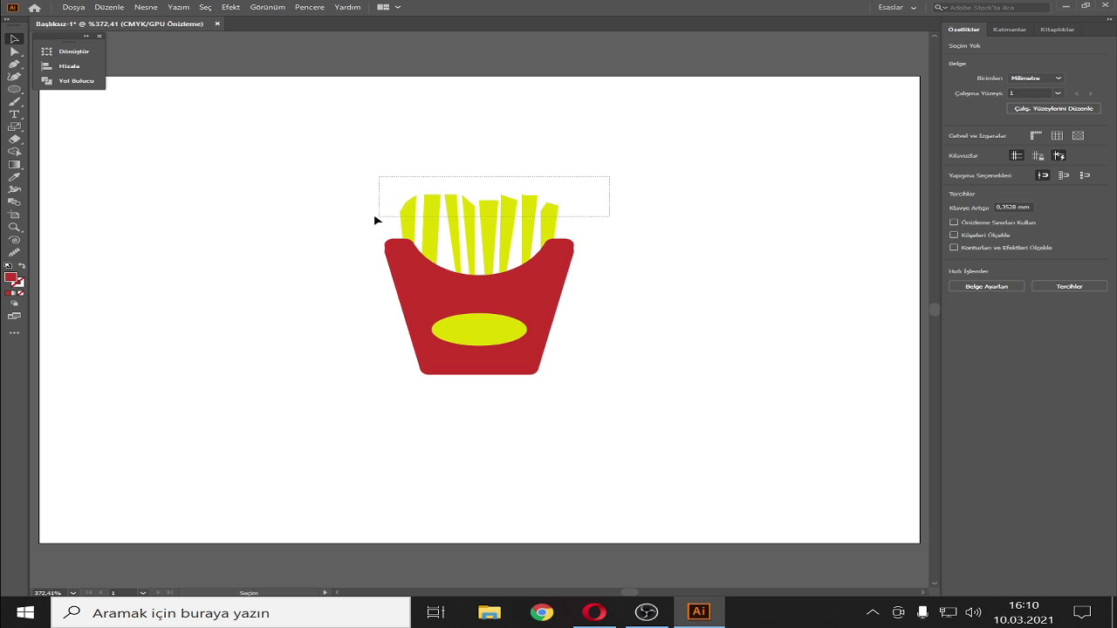
{"action": "key", "text": "ctrl+g"}
{"action": "left_click", "coordinate": [571, 243], "text": "shift"}
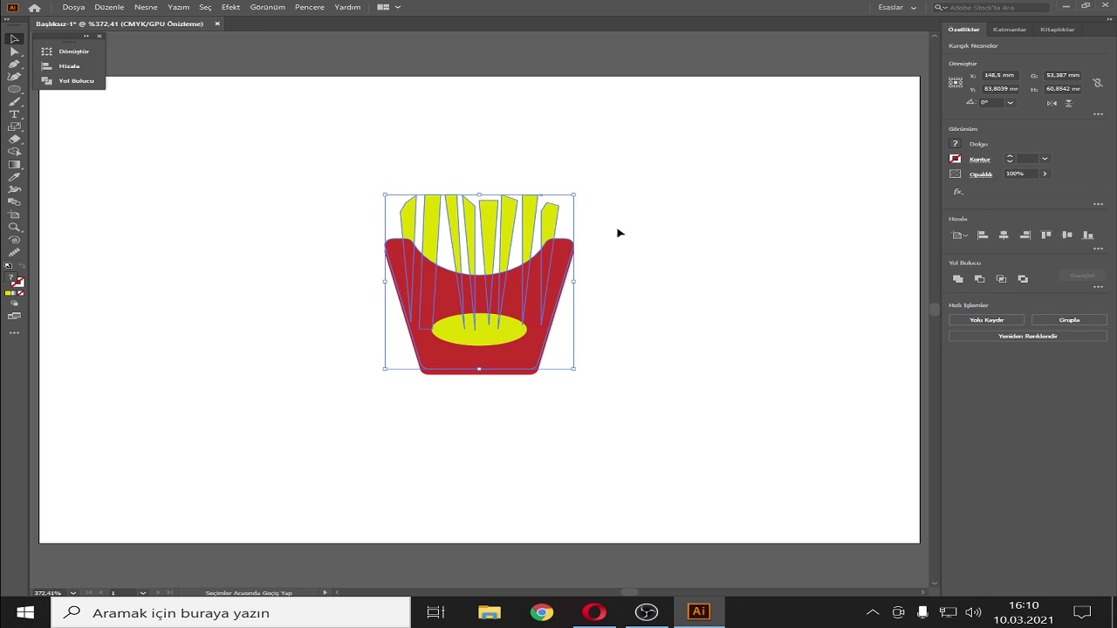
{"action": "left_click", "coordinate": [17, 151]}
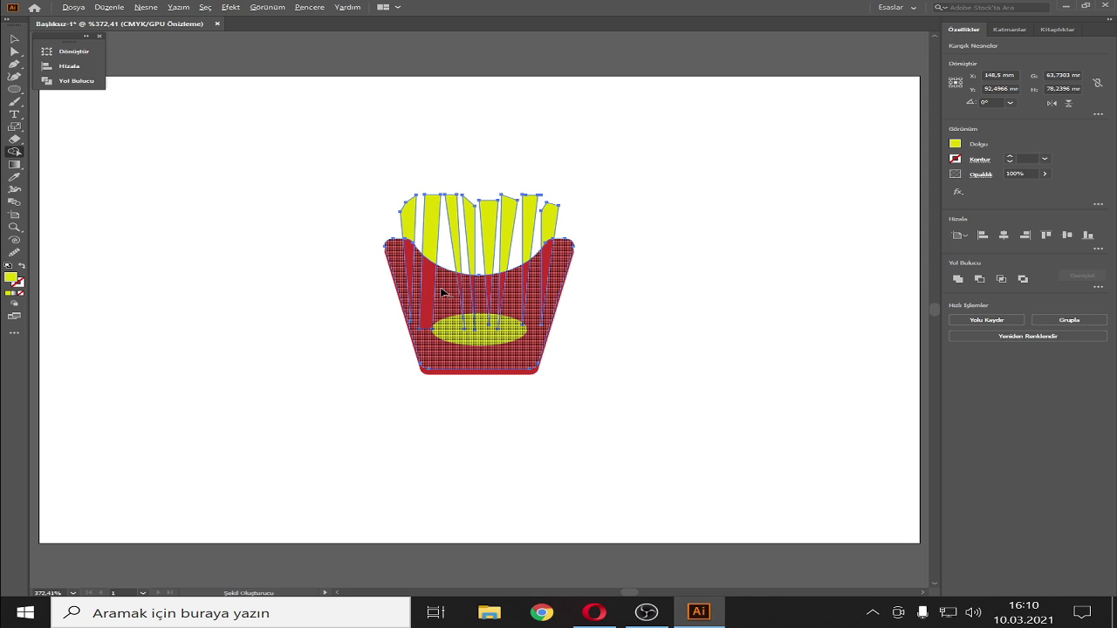
{"action": "left_click", "coordinate": [414, 253]}
{"action": "left_click_drag", "start_coordinate": [390, 252], "coordinate": [397, 255]}
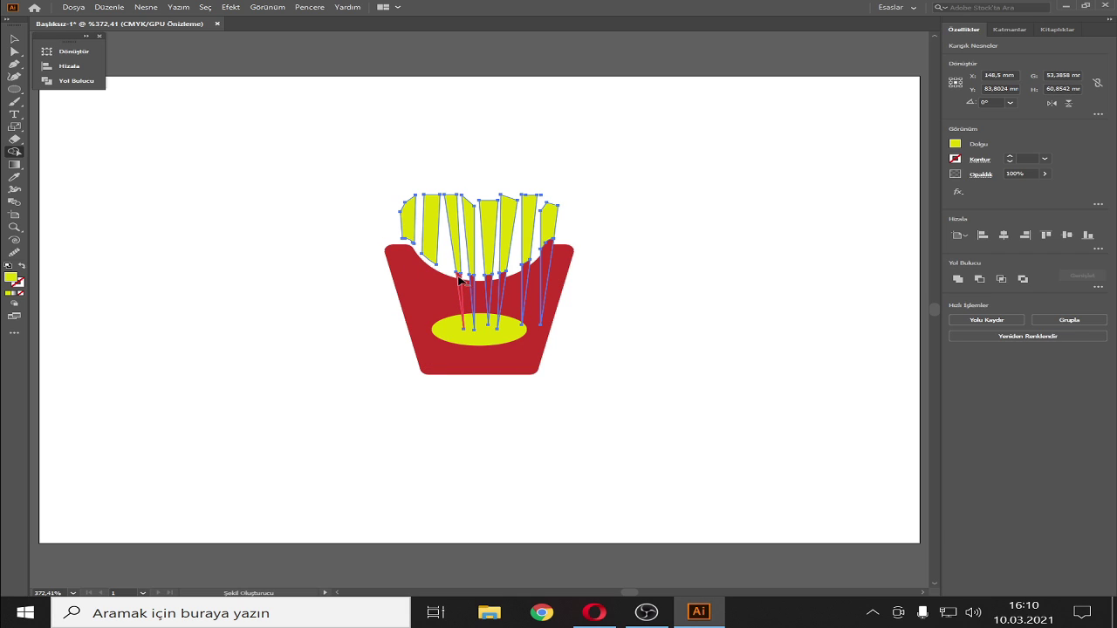
- Zoom in on the fry bottoms and remove the six fry slivers inside the box
{"action": "left_click", "coordinate": [14, 226]}
{"action": "left_click", "coordinate": [557, 294]}
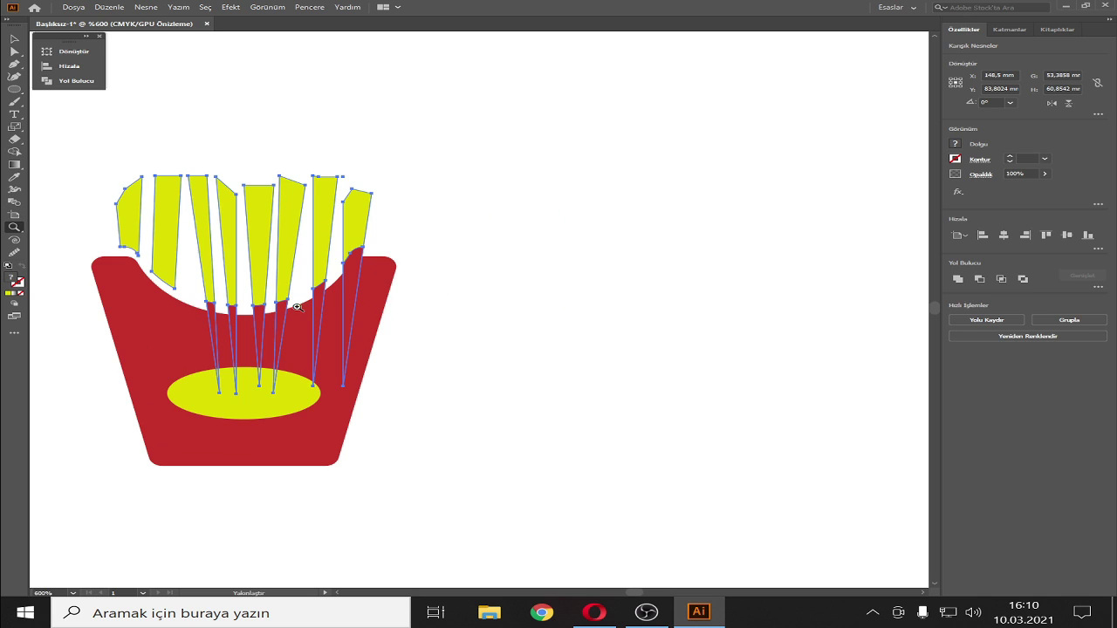
{"action": "left_click", "coordinate": [298, 307]}
{"action": "left_click", "coordinate": [397, 294]}
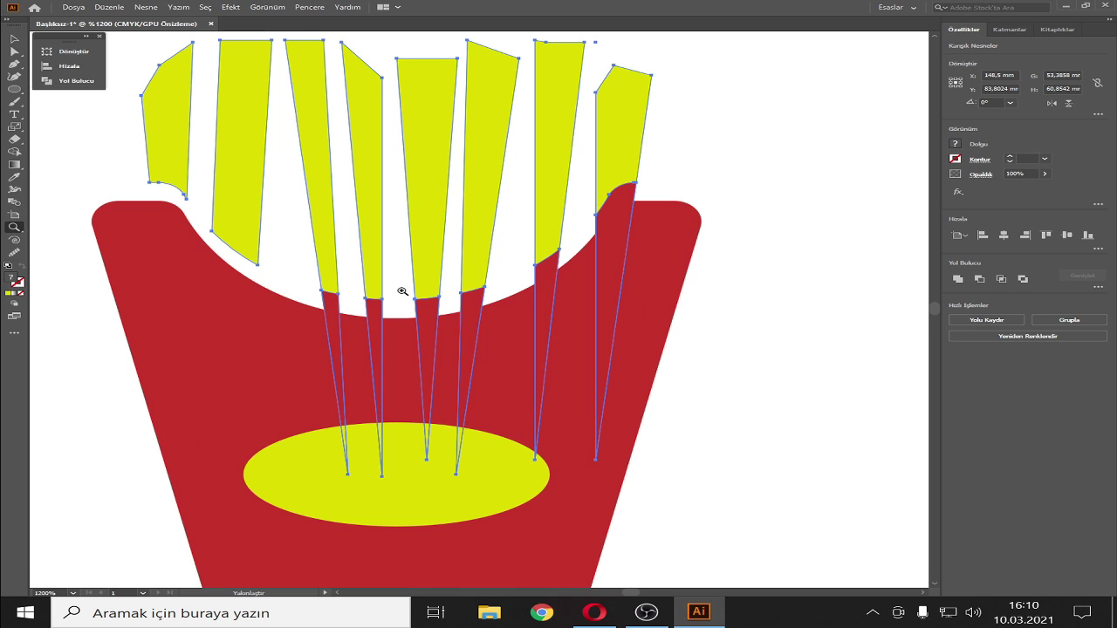
{"action": "left_click", "coordinate": [14, 151]}
{"action": "left_click", "coordinate": [334, 310], "text": "alt"}
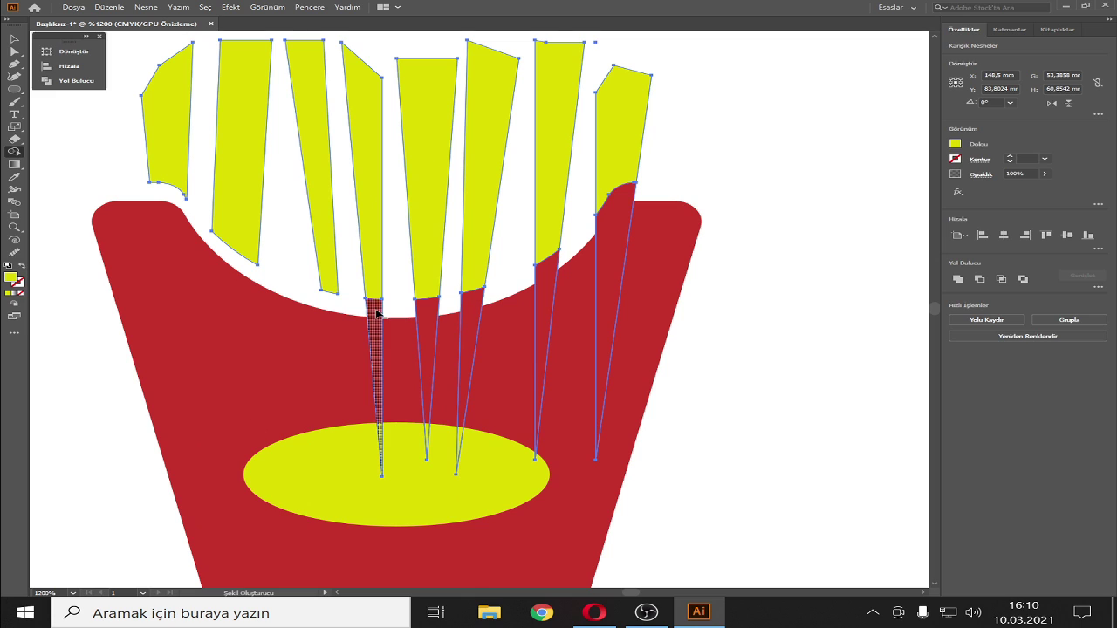
{"action": "left_click", "coordinate": [377, 313], "text": "alt"}
{"action": "left_click", "coordinate": [427, 319], "text": "alt"}
{"action": "left_click", "coordinate": [471, 310], "text": "alt"}
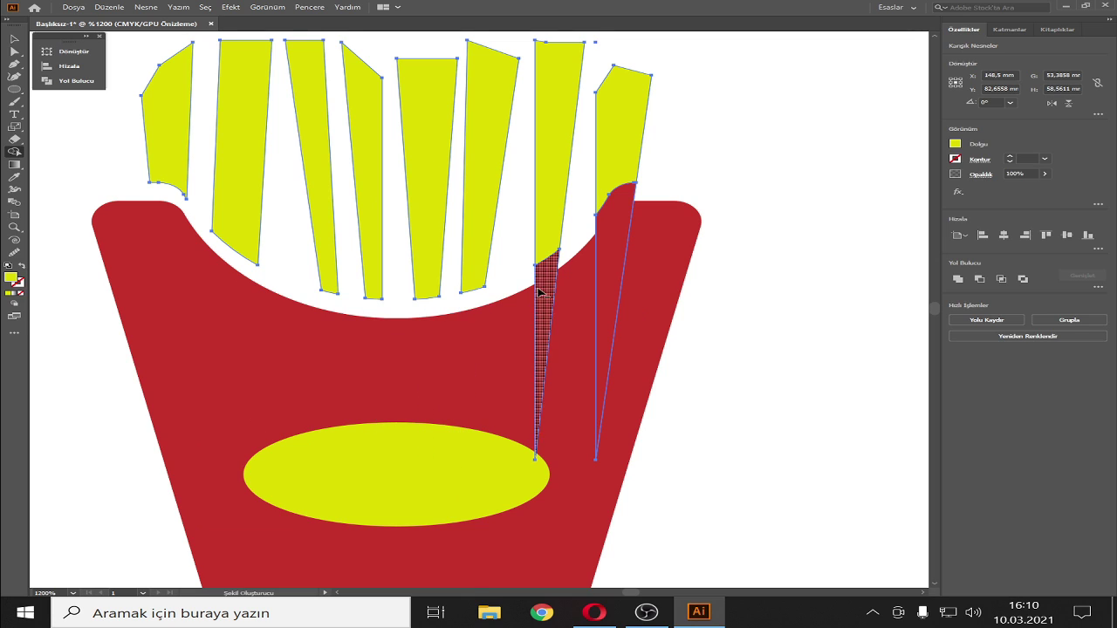
{"action": "left_click", "coordinate": [542, 296], "text": "alt"}
{"action": "left_click", "coordinate": [608, 279], "text": "alt"}
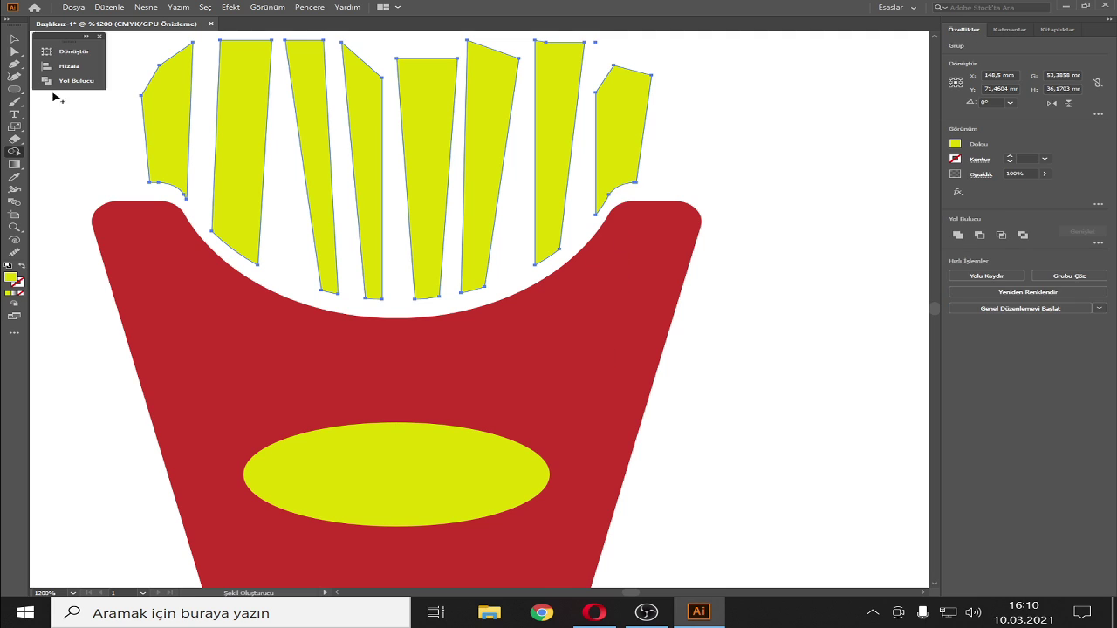
- Deselect the fries and fit the whole artboard in the window
{"action": "left_click", "coordinate": [14, 48]}
{"action": "left_click", "coordinate": [733, 149]}
{"action": "key", "text": "ctrl+0"}
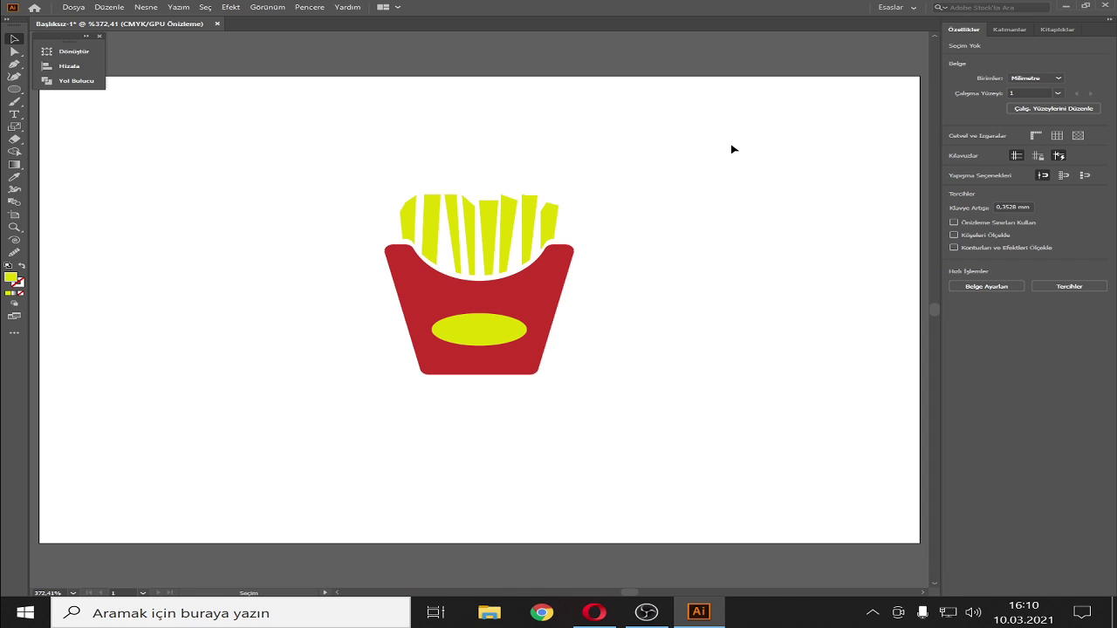
- Reduce cyan in the fries group's fill to a brighter yellow (C 9, M 0, Y 100, K 0)
{"action": "key", "text": "ctrl+alt+0"}
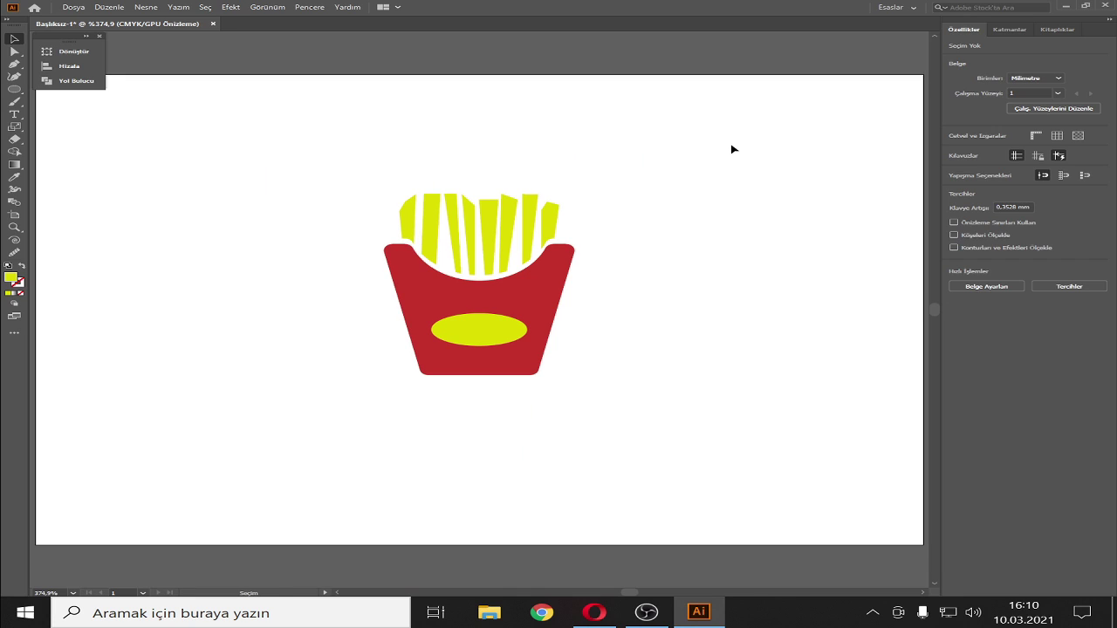
{"action": "left_click_drag", "start_coordinate": [660, 145], "coordinate": [204, 419]}
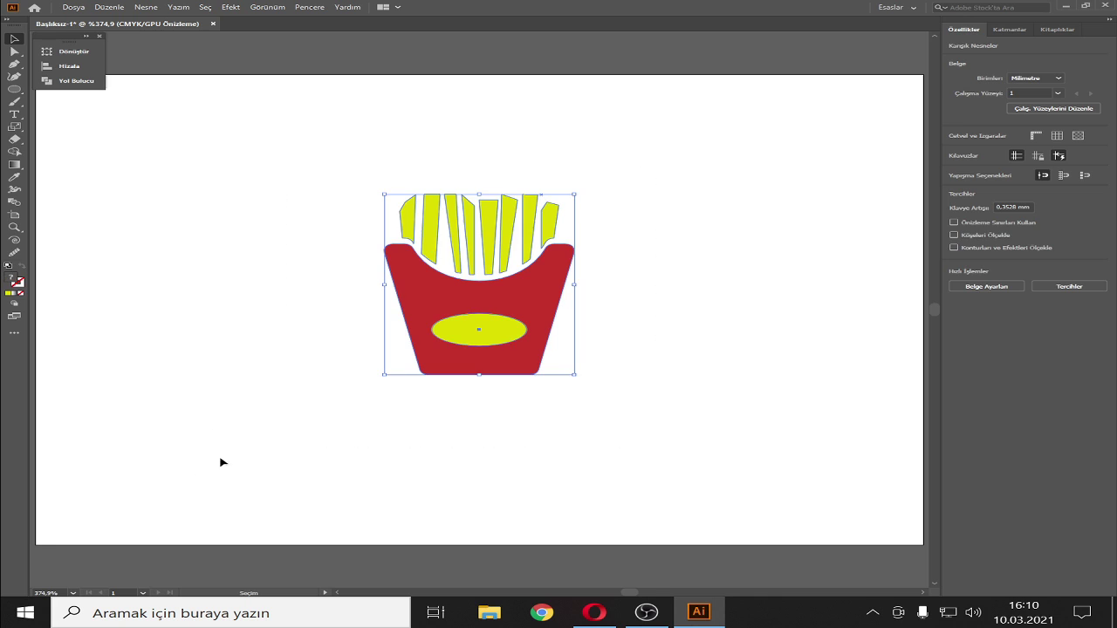
{"action": "left_click", "coordinate": [514, 142]}
{"action": "left_click_drag", "start_coordinate": [611, 189], "coordinate": [351, 277]}
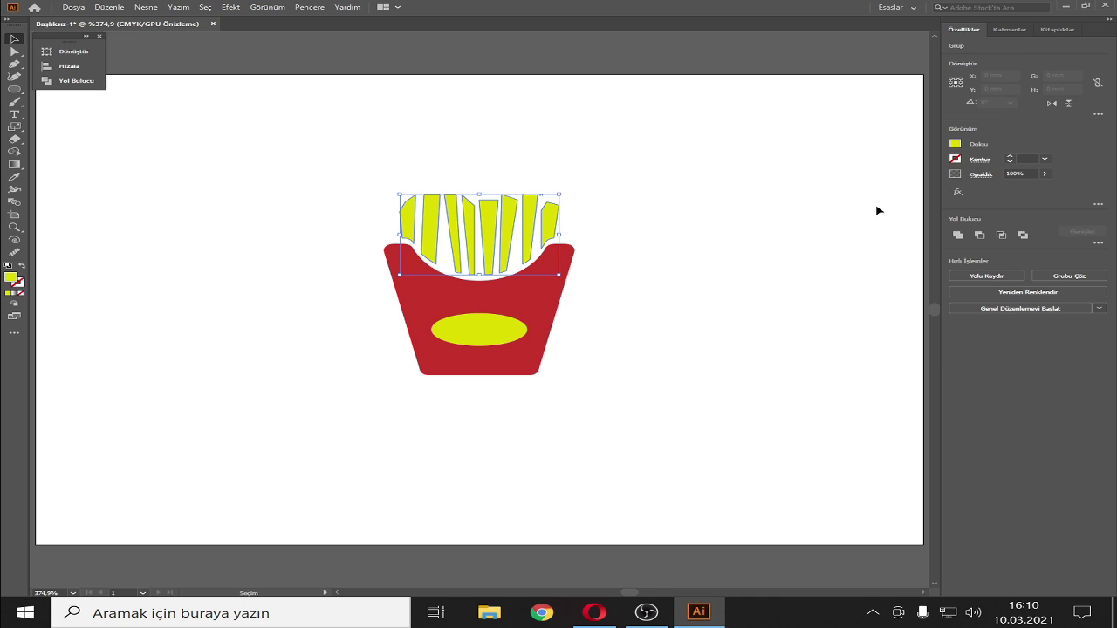
{"action": "left_click", "coordinate": [955, 144]}
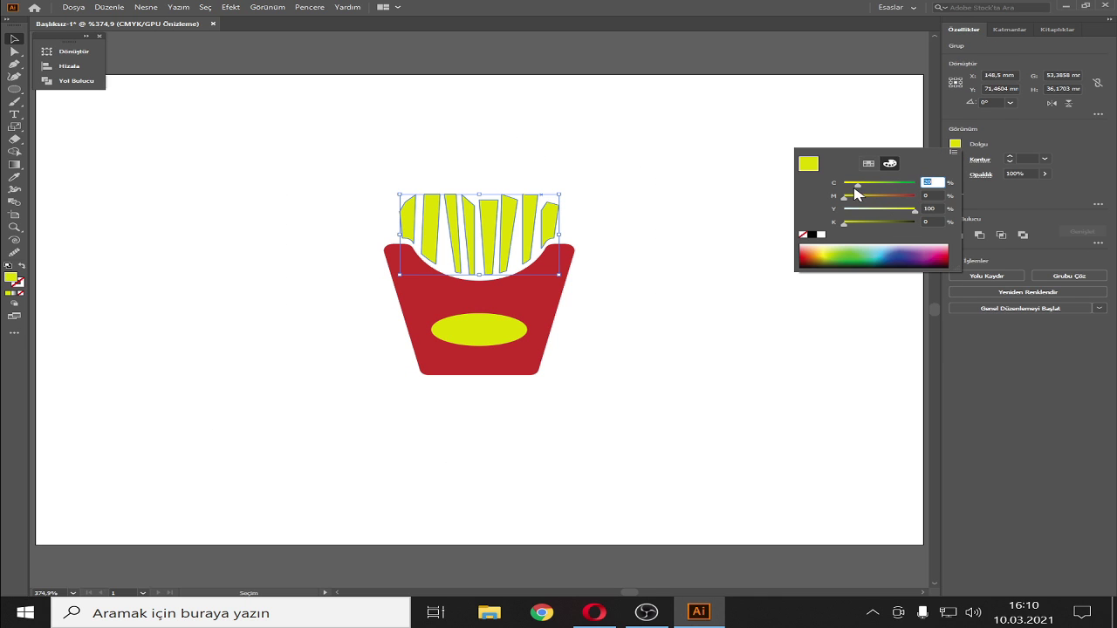
{"action": "left_click_drag", "start_coordinate": [856, 186], "coordinate": [852, 185]}
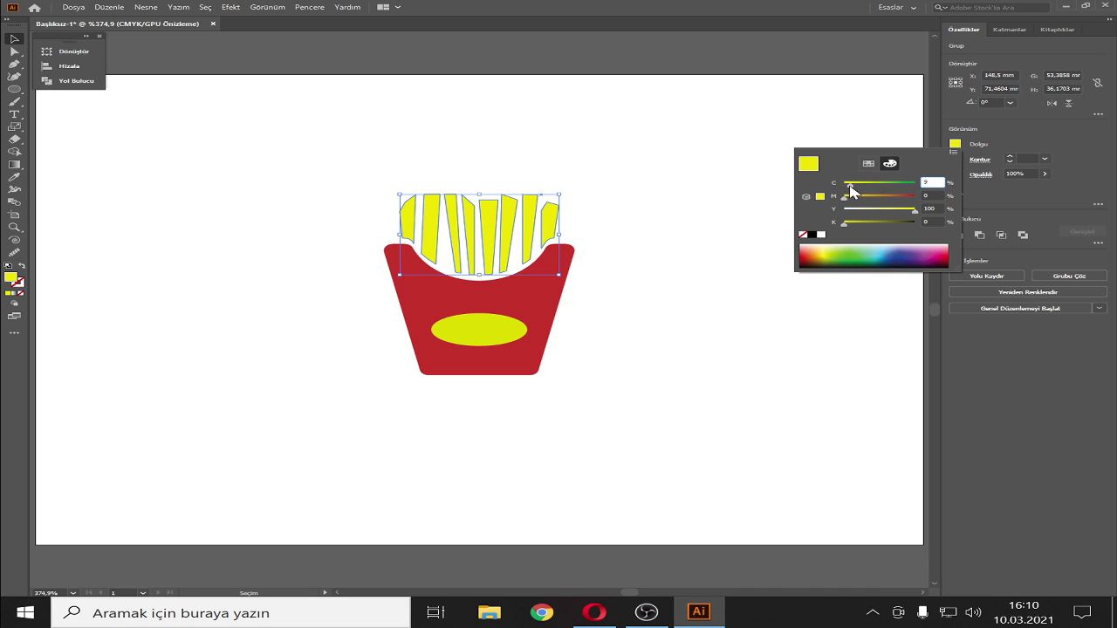
{"action": "left_click", "coordinate": [678, 190]}
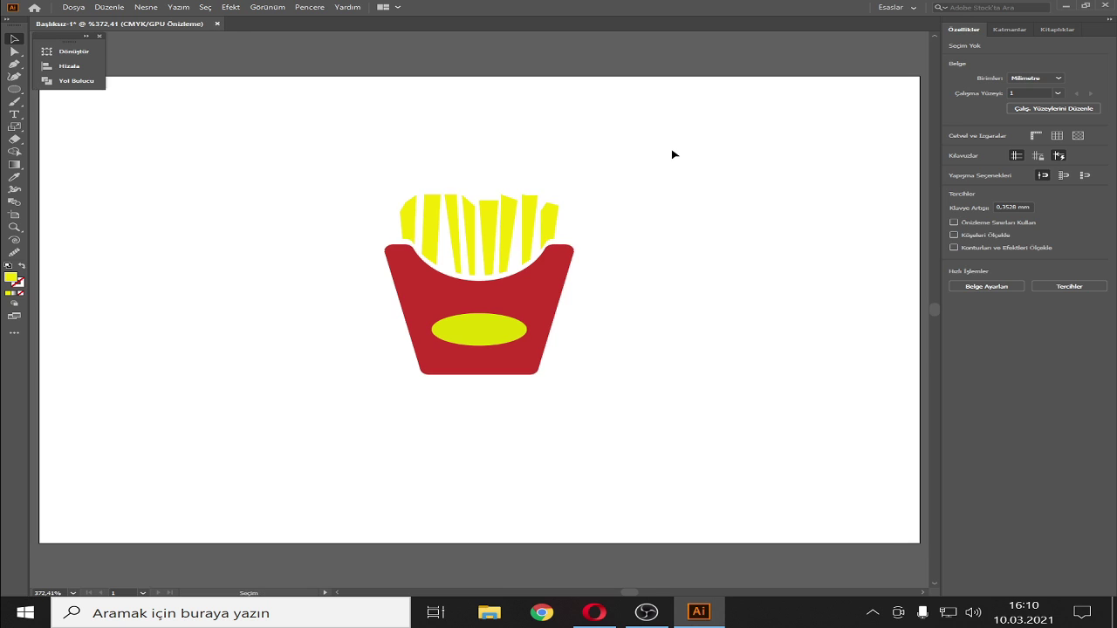
{"action": "left_click_drag", "start_coordinate": [630, 190], "coordinate": [297, 506]}
{"action": "left_click", "coordinate": [648, 294]}
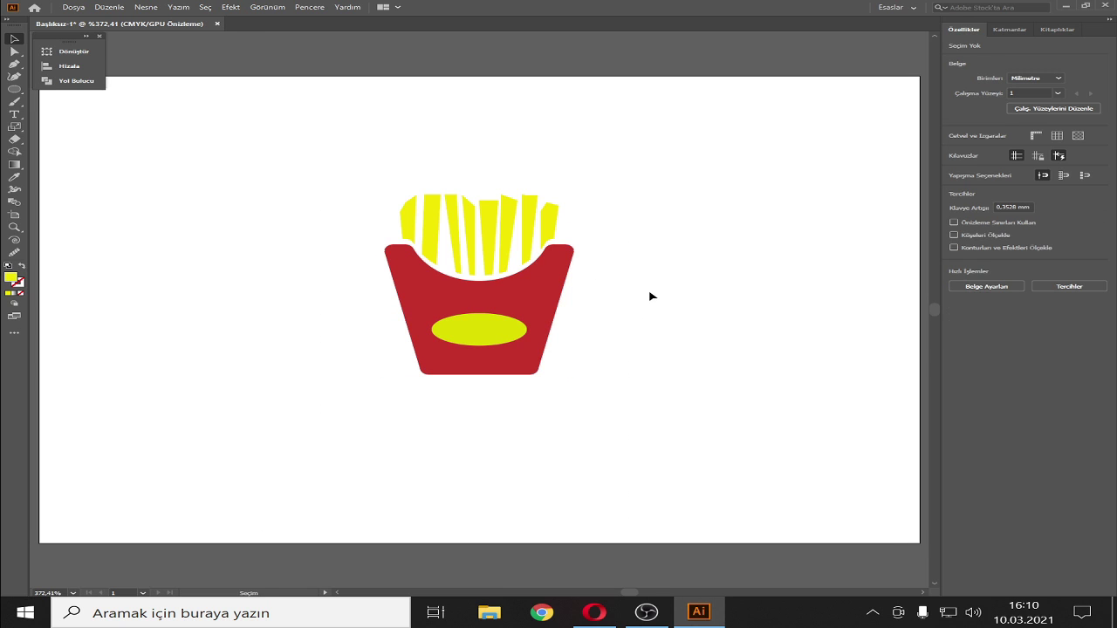